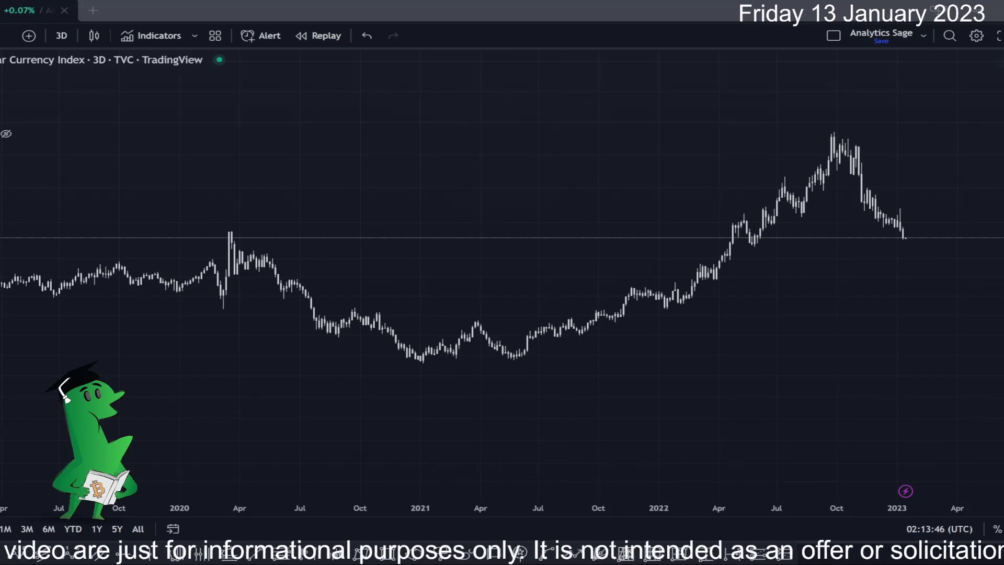
Step: Bring the reference YouTube video forward and select its title text
{"action": "mouse_move", "coordinate": [477, 563]}
{"action": "left_click", "coordinate": [539, 531]}
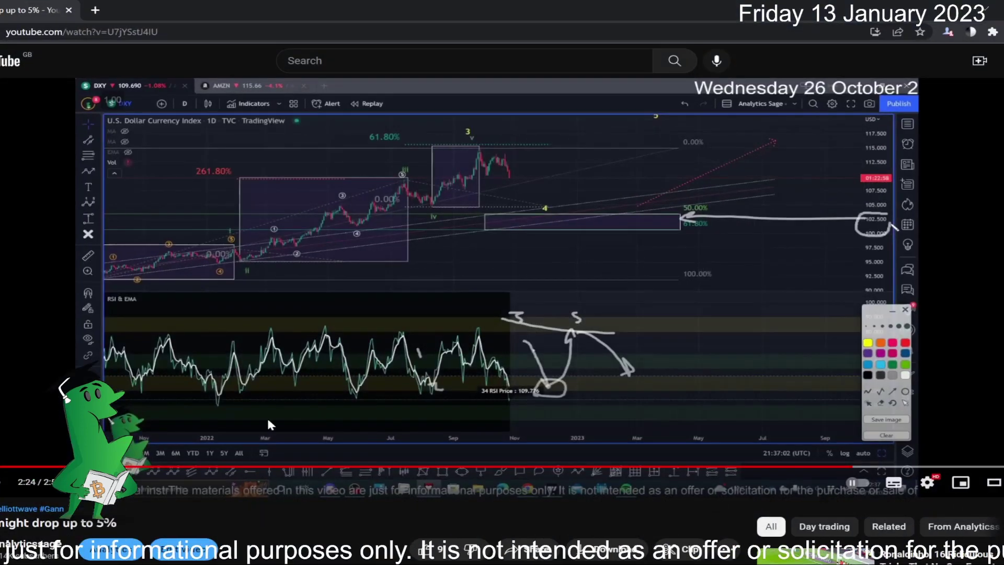
{"action": "scroll", "coordinate": [264, 419], "scroll_direction": "down", "scroll_amount": 2}
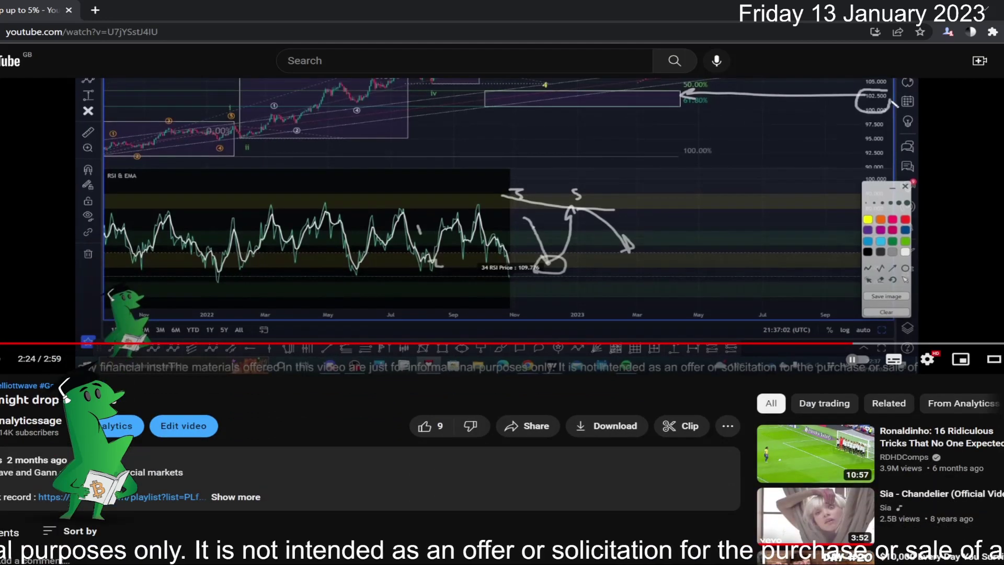
{"action": "triple_click", "coordinate": [106, 401]}
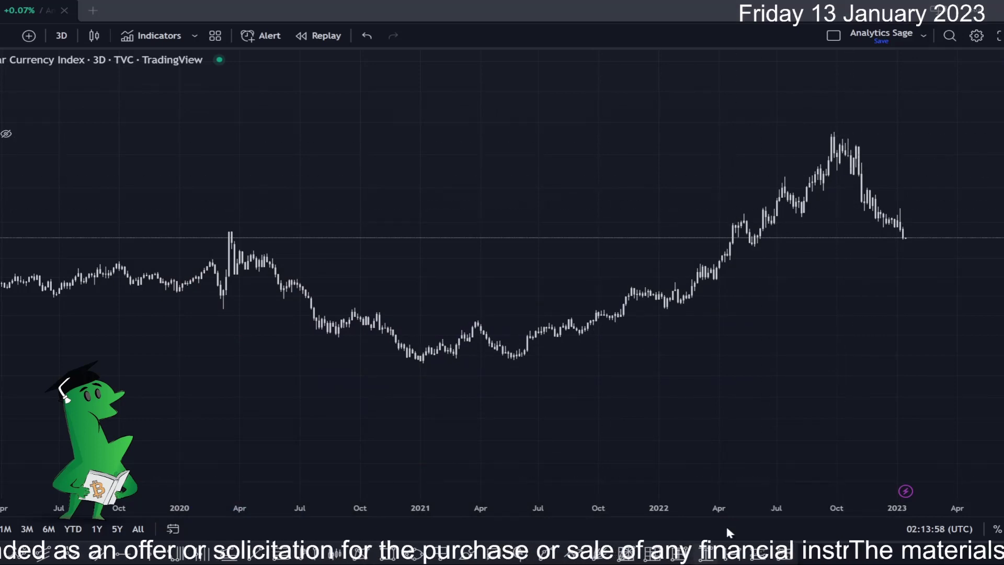
Step: Measure the price drop from the October peak, then dismiss the measurement
{"action": "left_click", "coordinate": [870, 142], "text": "shift"}
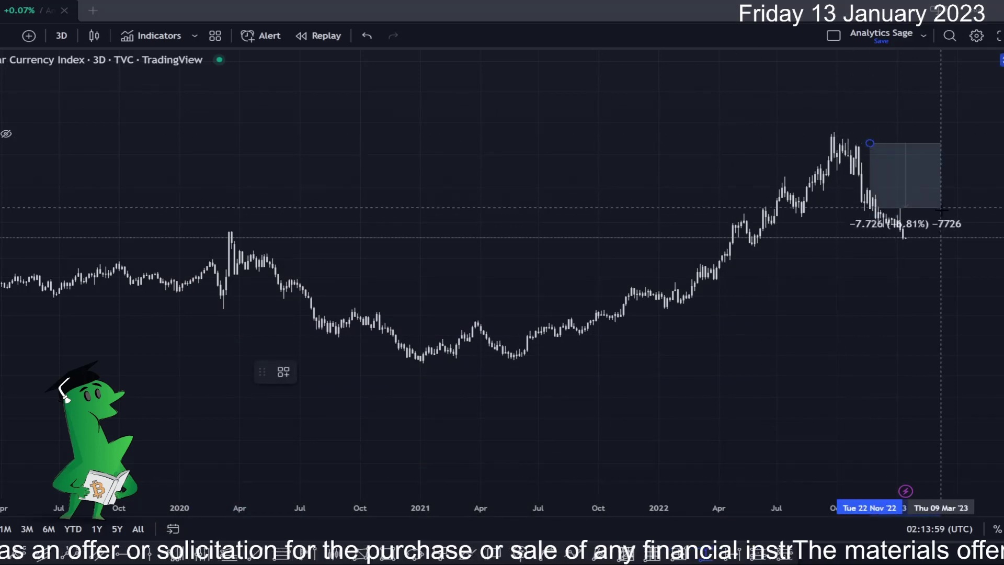
{"action": "left_click", "coordinate": [952, 239]}
{"action": "left_click_drag", "start_coordinate": [871, 143], "coordinate": [877, 165]}
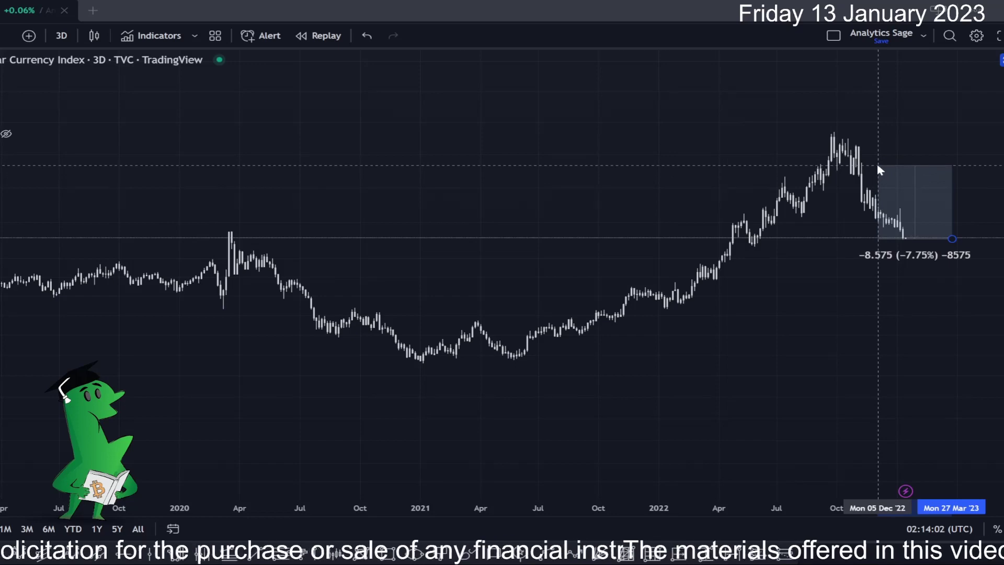
{"action": "left_click", "coordinate": [877, 165]}
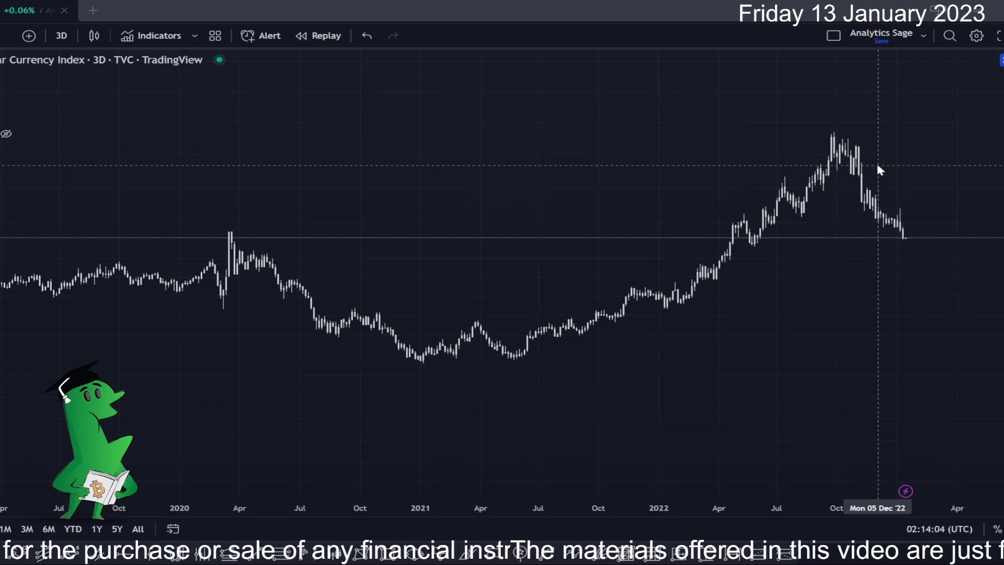
Step: Change the chart interval from 3-day to 2-day bars
{"action": "scroll", "coordinate": [834, 287], "scroll_direction": "down", "scroll_amount": 5}
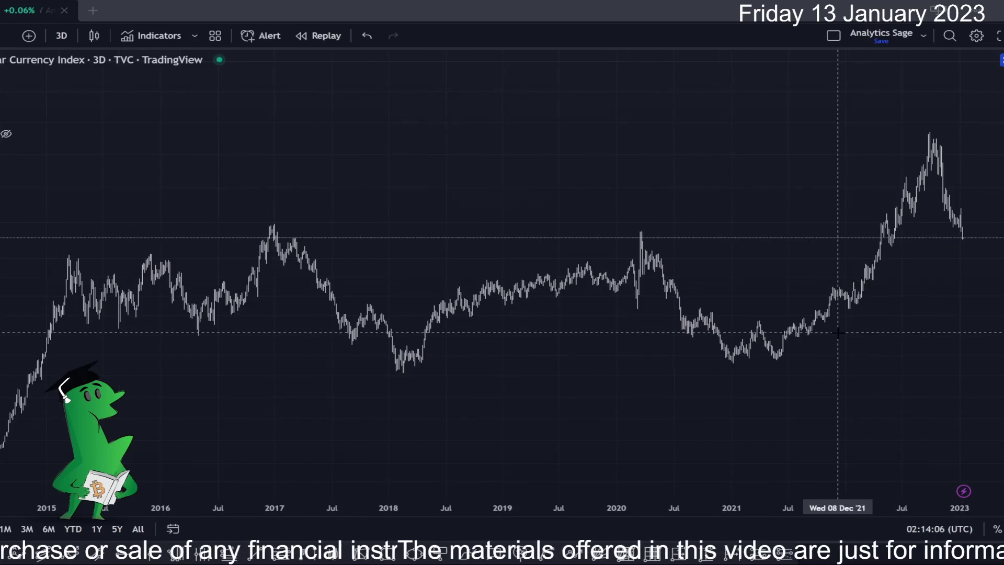
{"action": "scroll", "coordinate": [787, 305], "scroll_direction": "up", "scroll_amount": 4}
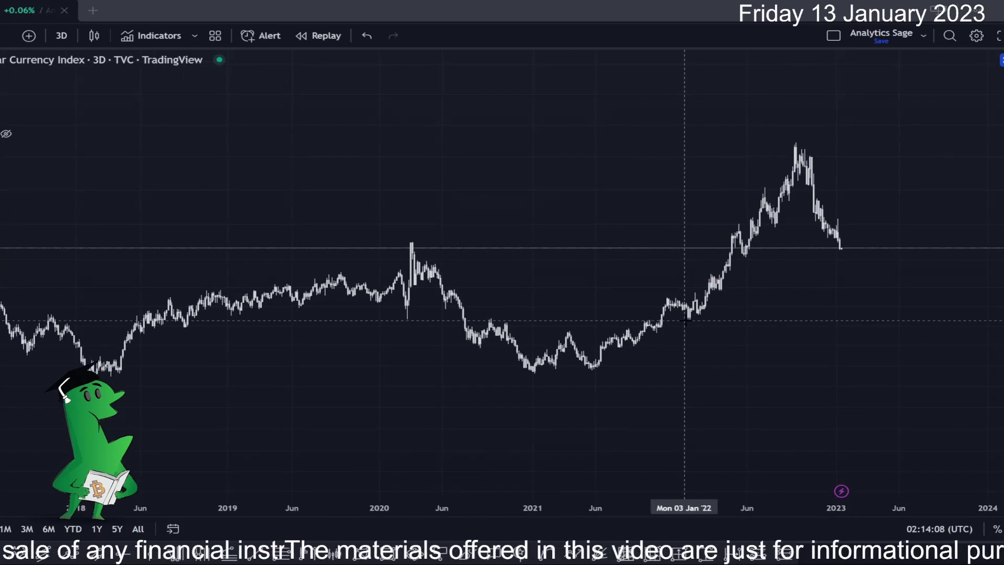
{"action": "scroll", "coordinate": [706, 378], "scroll_direction": "up", "scroll_amount": 2}
{"action": "scroll", "coordinate": [460, 382], "scroll_direction": "up", "scroll_amount": 3}
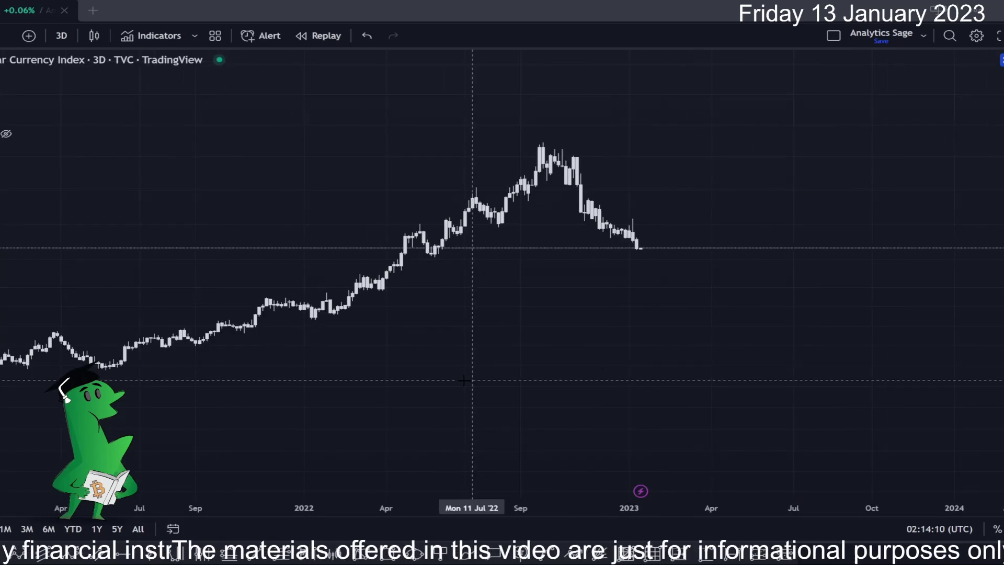
{"action": "left_click", "coordinate": [62, 38]}
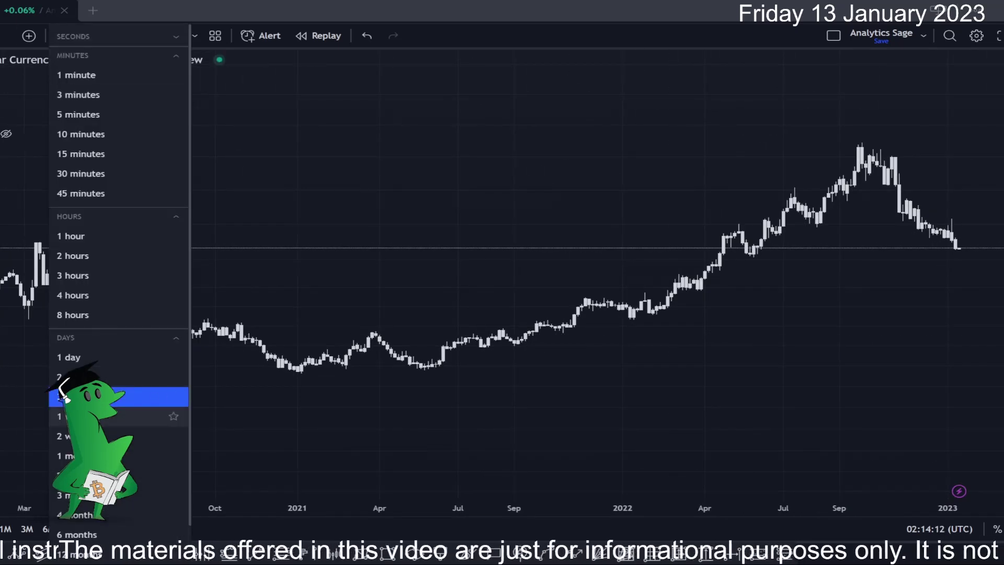
{"action": "left_click", "coordinate": [84, 377]}
{"action": "scroll", "coordinate": [689, 373], "scroll_direction": "right", "scroll_amount": 10}
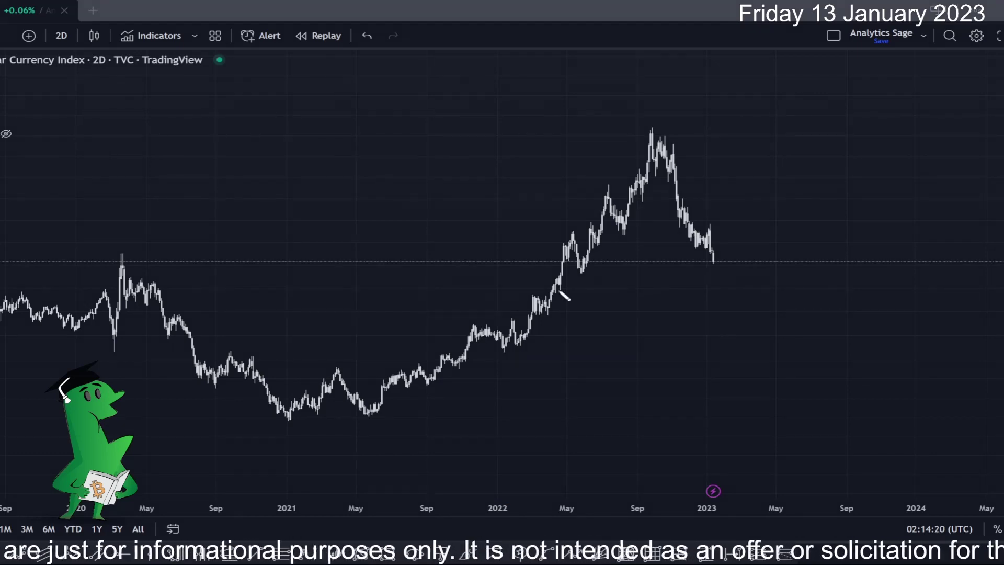
{"action": "left_click_drag", "start_coordinate": [339, 340], "coordinate": [346, 357]}
{"action": "left_click_drag", "start_coordinate": [375, 419], "coordinate": [405, 438]}
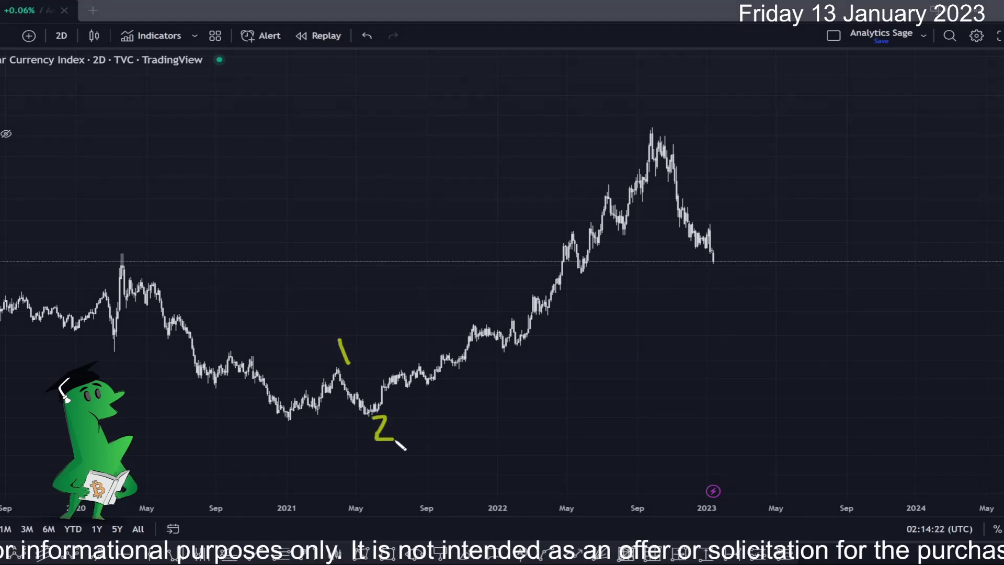
{"action": "mouse_move", "coordinate": [629, 96]}
{"action": "left_mouse_down"}
{"action": "mouse_move", "coordinate": [667, 99]}
{"action": "mouse_move", "coordinate": [658, 129]}
{"action": "left_mouse_up"}
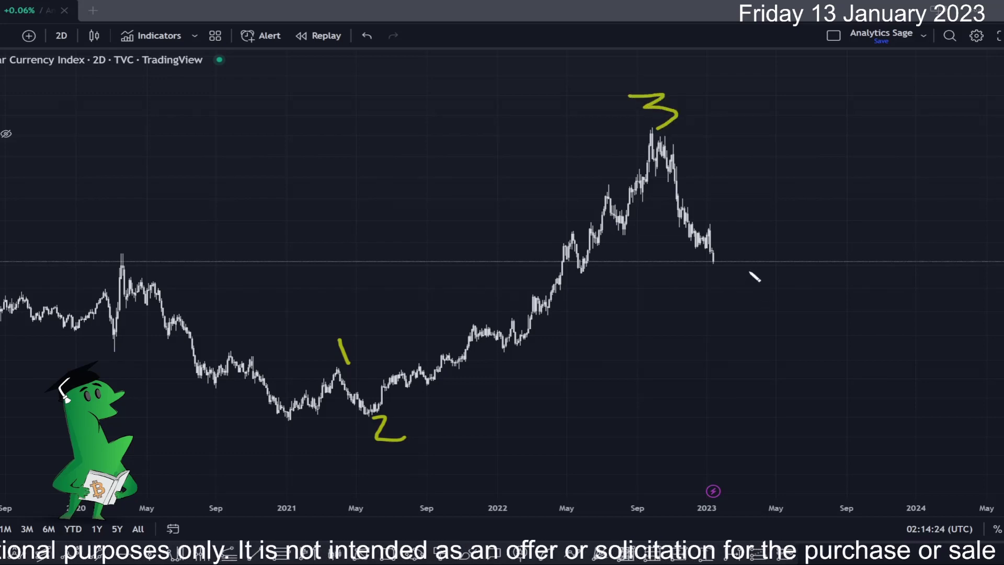
{"action": "mouse_move", "coordinate": [751, 269]}
{"action": "left_mouse_down"}
{"action": "mouse_move", "coordinate": [777, 293]}
{"action": "mouse_move", "coordinate": [778, 311]}
{"action": "left_mouse_up"}
{"action": "mouse_move", "coordinate": [739, 253]}
{"action": "left_mouse_down"}
{"action": "mouse_move", "coordinate": [753, 250]}
{"action": "mouse_move", "coordinate": [868, 92]}
{"action": "mouse_move", "coordinate": [903, 119]}
{"action": "left_mouse_up"}
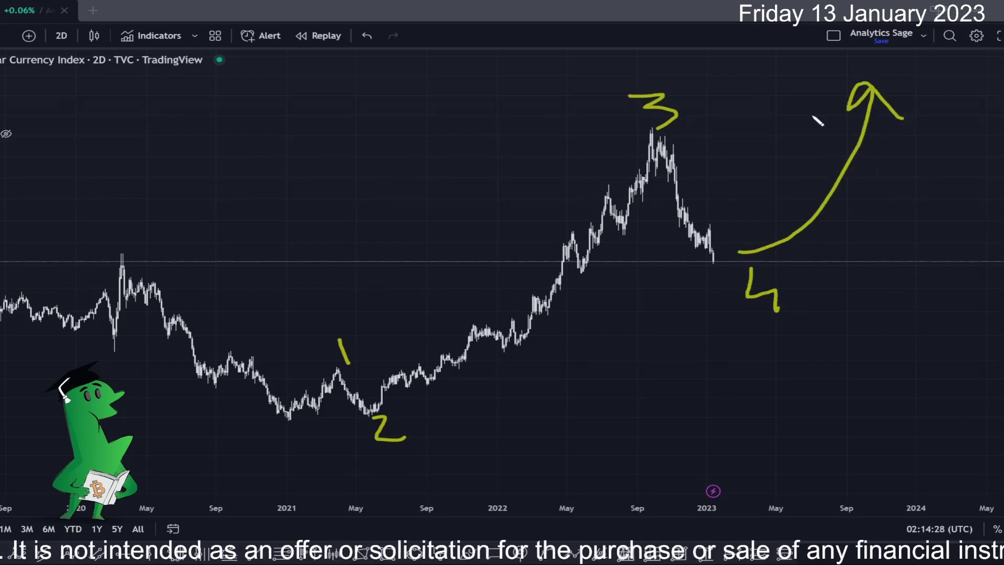
{"action": "key", "text": "Escape"}
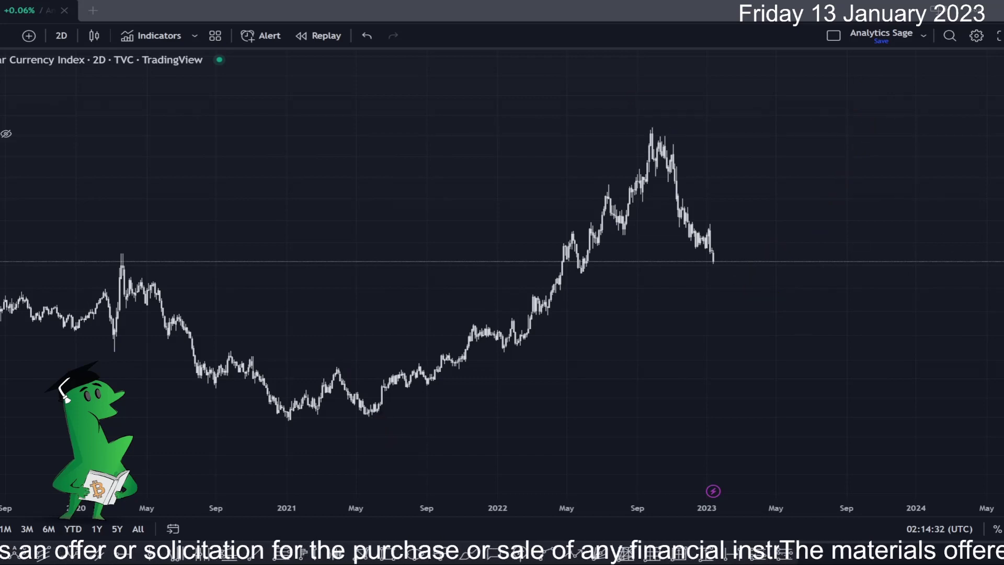
{"action": "scroll", "coordinate": [463, 361], "scroll_direction": "up", "scroll_amount": 5}
{"action": "left_click_drag", "start_coordinate": [266, 396], "coordinate": [639, 344]}
{"action": "left_click_drag", "start_coordinate": [457, 362], "coordinate": [523, 386]}
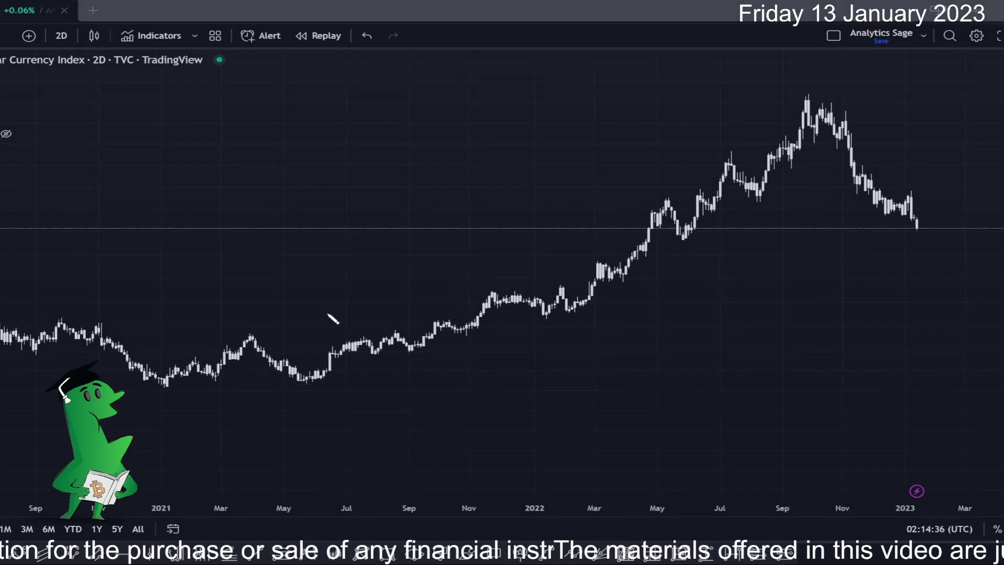
{"action": "mouse_move", "coordinate": [164, 381]}
{"action": "left_mouse_down"}
{"action": "mouse_move", "coordinate": [253, 339]}
{"action": "mouse_move", "coordinate": [309, 377]}
{"action": "mouse_move", "coordinate": [370, 347]}
{"action": "mouse_move", "coordinate": [416, 345]}
{"action": "mouse_move", "coordinate": [442, 323]}
{"action": "mouse_move", "coordinate": [476, 324]}
{"action": "mouse_move", "coordinate": [496, 299]}
{"action": "mouse_move", "coordinate": [545, 305]}
{"action": "mouse_move", "coordinate": [655, 238]}
{"action": "mouse_move", "coordinate": [673, 205]}
{"action": "mouse_move", "coordinate": [690, 242]}
{"action": "mouse_move", "coordinate": [706, 196]}
{"action": "mouse_move", "coordinate": [736, 167]}
{"action": "left_mouse_up"}
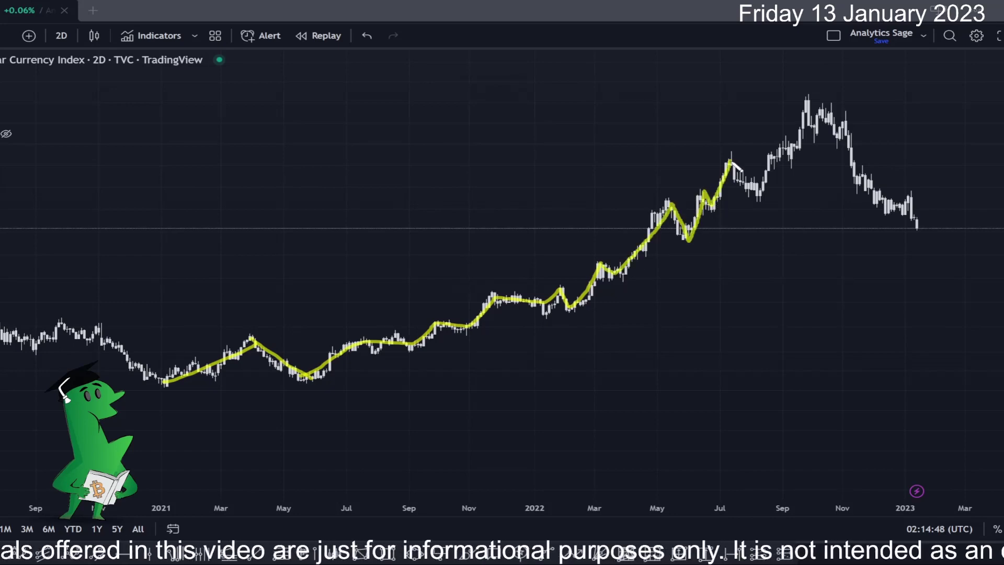
{"action": "left_click_drag", "start_coordinate": [766, 199], "coordinate": [812, 106]}
{"action": "mouse_move", "coordinate": [652, 89]}
{"action": "left_mouse_down"}
{"action": "mouse_move", "coordinate": [676, 107]}
{"action": "mouse_move", "coordinate": [767, 106]}
{"action": "mouse_move", "coordinate": [661, 55]}
{"action": "mouse_move", "coordinate": [636, 117]}
{"action": "mouse_move", "coordinate": [700, 127]}
{"action": "left_mouse_up"}
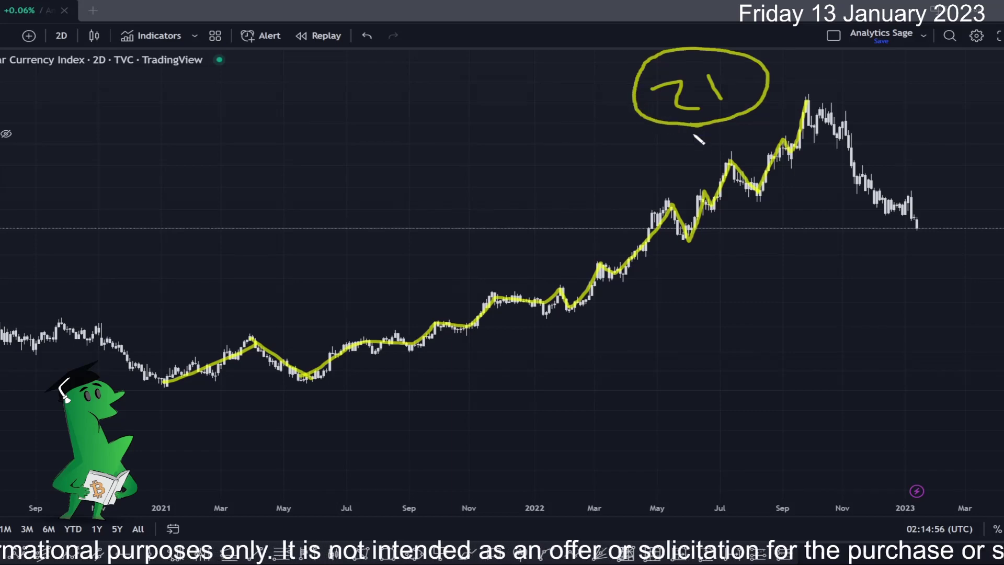
{"action": "mouse_move", "coordinate": [133, 267]}
{"action": "left_mouse_down"}
{"action": "mouse_move", "coordinate": [298, 151]}
{"action": "mouse_move", "coordinate": [323, 158]}
{"action": "mouse_move", "coordinate": [383, 95]}
{"action": "mouse_move", "coordinate": [411, 104]}
{"action": "left_mouse_up"}
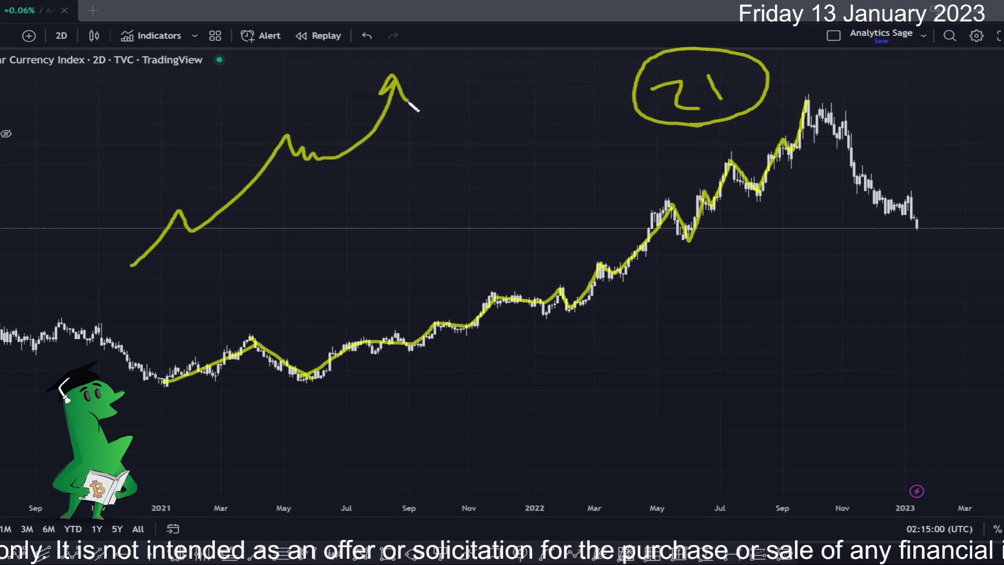
{"action": "mouse_move", "coordinate": [421, 155]}
{"action": "left_mouse_down"}
{"action": "mouse_move", "coordinate": [397, 173]}
{"action": "mouse_move", "coordinate": [418, 189]}
{"action": "mouse_move", "coordinate": [435, 235]}
{"action": "mouse_move", "coordinate": [444, 229]}
{"action": "left_mouse_up"}
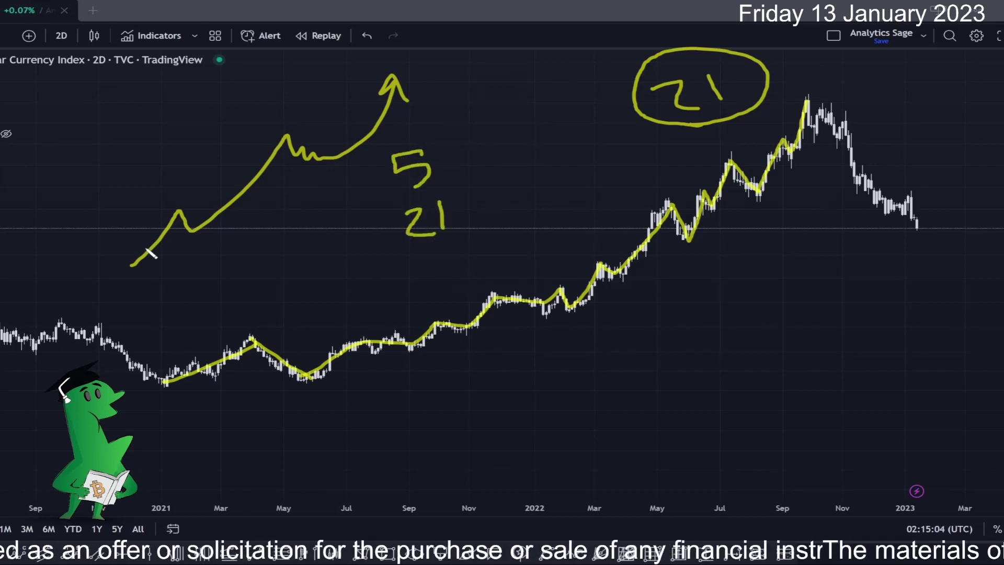
{"action": "left_click_drag", "start_coordinate": [138, 260], "coordinate": [158, 239]}
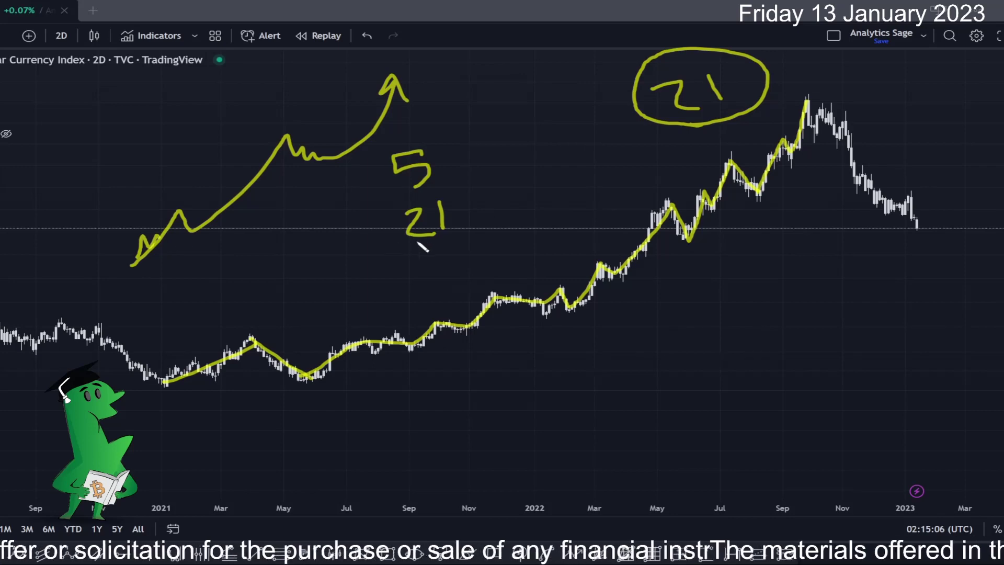
{"action": "mouse_move", "coordinate": [393, 243]}
{"action": "left_mouse_down"}
{"action": "mouse_move", "coordinate": [489, 219]}
{"action": "mouse_move", "coordinate": [381, 224]}
{"action": "mouse_move", "coordinate": [390, 230]}
{"action": "left_mouse_up"}
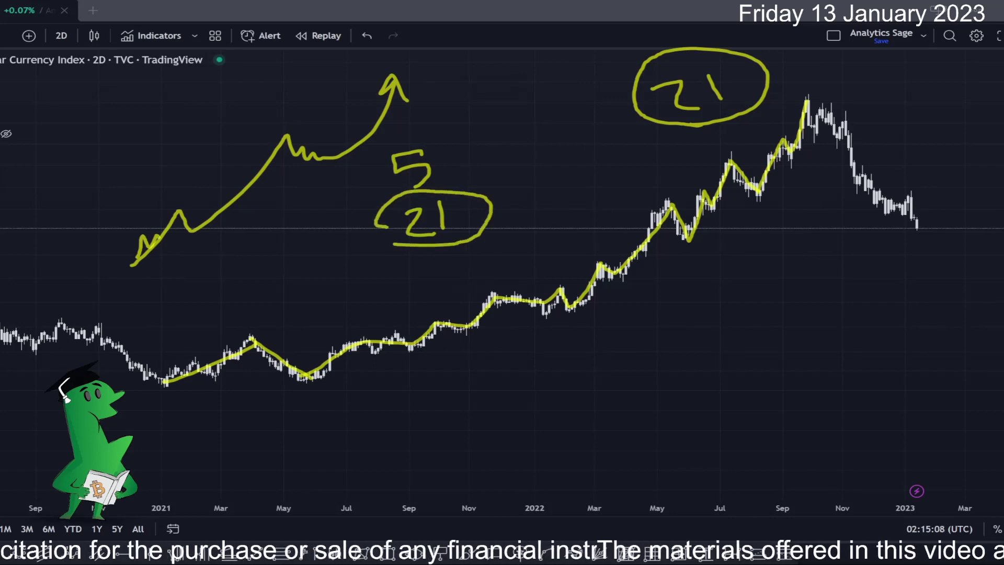
{"action": "left_click", "coordinate": [1002, 255]}
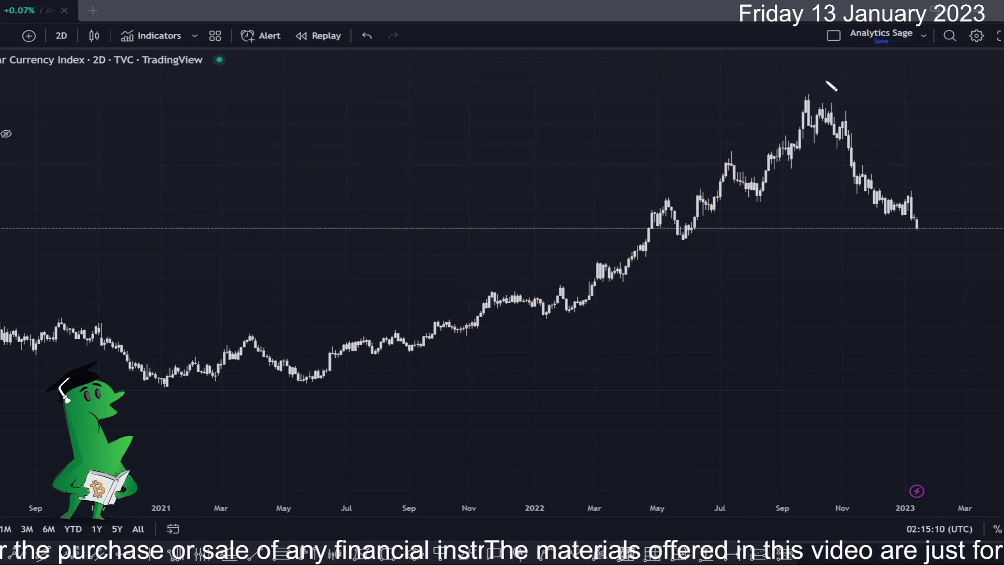
Step: Sketch a loop around the 2021–2022 rally, then erase it
{"action": "mouse_move", "coordinate": [825, 78]}
{"action": "left_mouse_down"}
{"action": "mouse_move", "coordinate": [454, 252]}
{"action": "mouse_move", "coordinate": [175, 348]}
{"action": "mouse_move", "coordinate": [380, 411]}
{"action": "mouse_move", "coordinate": [752, 247]}
{"action": "mouse_move", "coordinate": [834, 112]}
{"action": "mouse_move", "coordinate": [810, 87]}
{"action": "left_mouse_up"}
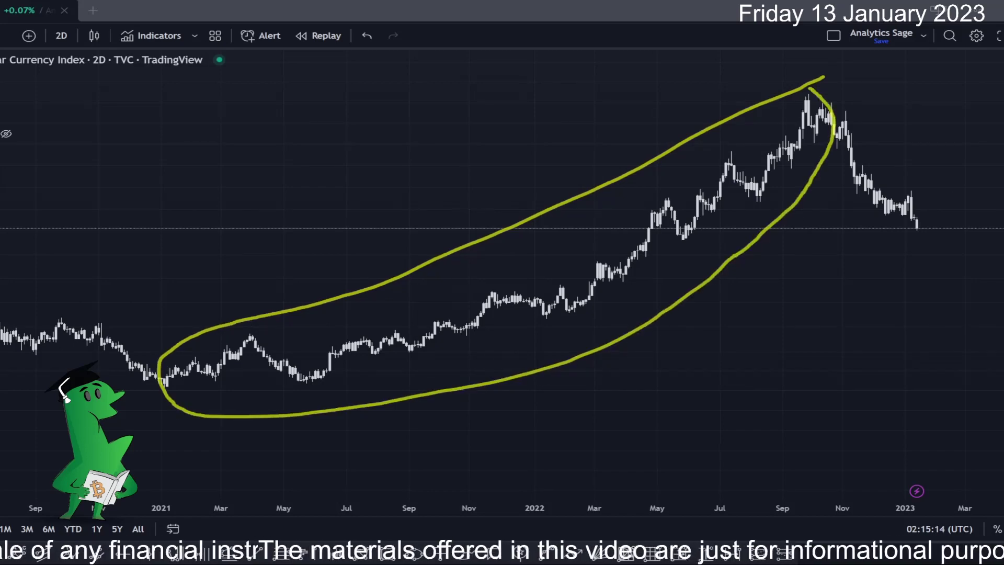
{"action": "key", "text": "e"}
{"action": "scroll", "coordinate": [713, 257], "scroll_direction": "down", "scroll_amount": 6}
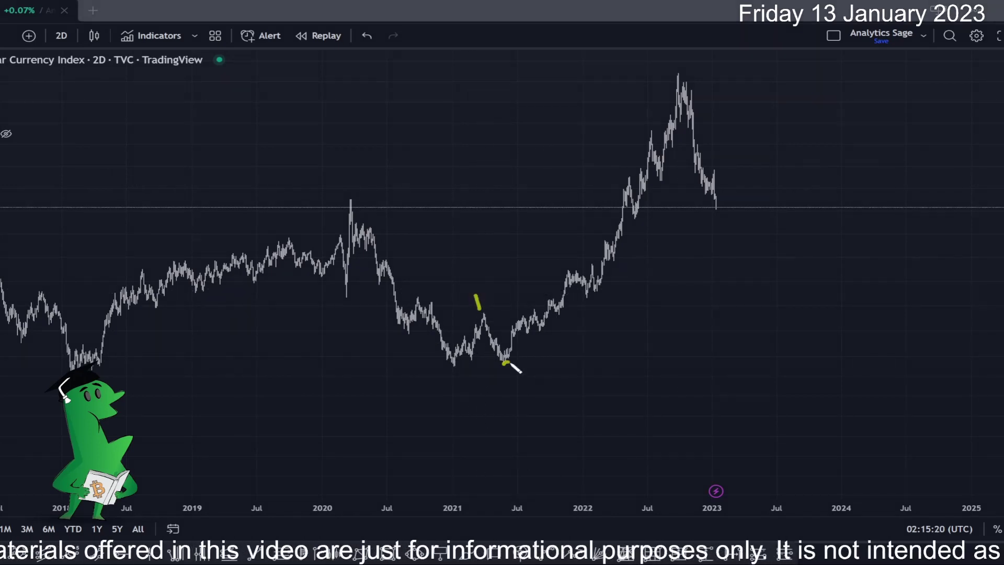
Step: Sketch wave numbers 2–5 at the mid-2021 low, 2022 peak and recent low, then clear them
{"action": "left_click_drag", "start_coordinate": [508, 364], "coordinate": [530, 375]}
{"action": "left_click_drag", "start_coordinate": [657, 61], "coordinate": [683, 80]}
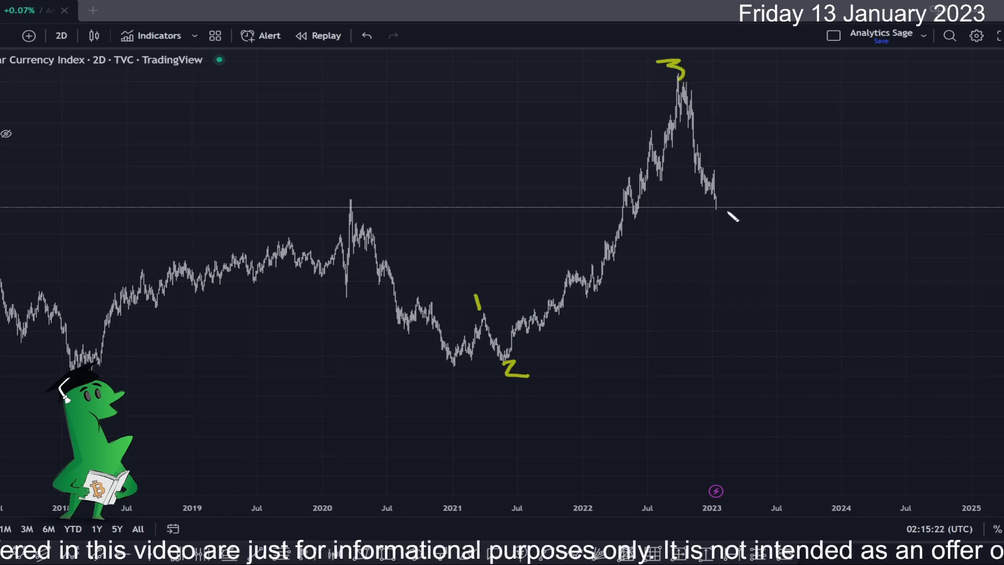
{"action": "left_click_drag", "start_coordinate": [722, 206], "coordinate": [754, 214]}
{"action": "mouse_move", "coordinate": [818, 92]}
{"action": "left_mouse_down"}
{"action": "mouse_move", "coordinate": [802, 98]}
{"action": "mouse_move", "coordinate": [815, 116]}
{"action": "left_mouse_up"}
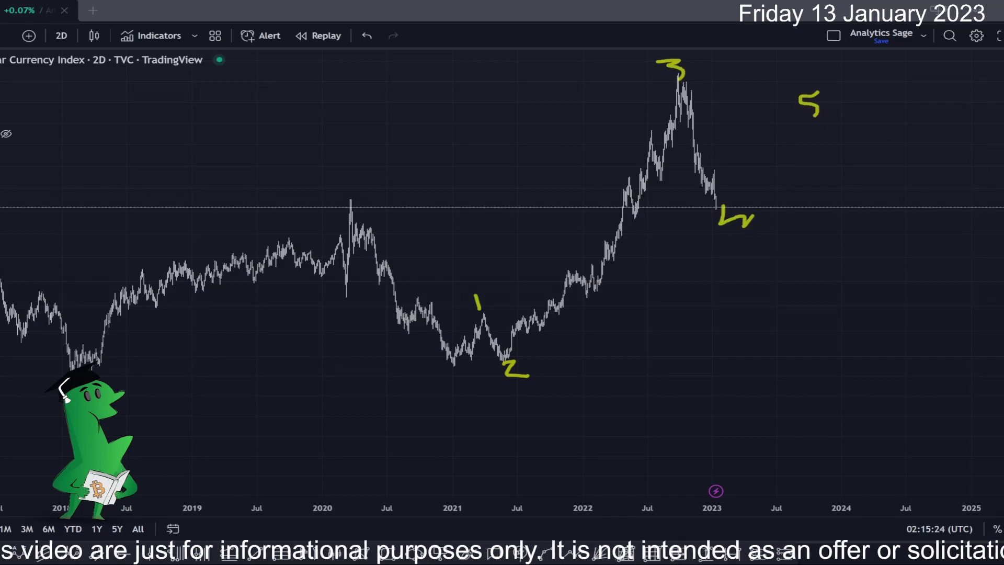
{"action": "key", "text": "ctrl+shift+7"}
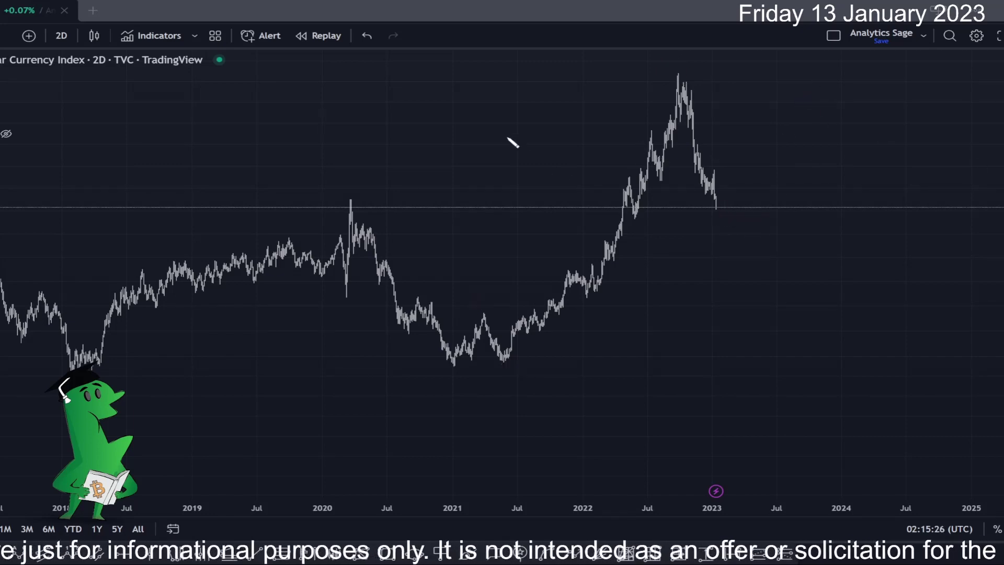
Step: Sketch and circle the numbers 2 and 1 over the 2021–2022 rise, then erase them
{"action": "mouse_move", "coordinate": [490, 140]}
{"action": "left_mouse_down"}
{"action": "mouse_move", "coordinate": [510, 174]}
{"action": "mouse_move", "coordinate": [521, 173]}
{"action": "left_mouse_up"}
{"action": "left_click_drag", "start_coordinate": [516, 127], "coordinate": [522, 157]}
{"action": "mouse_move", "coordinate": [537, 184]}
{"action": "left_mouse_down"}
{"action": "mouse_move", "coordinate": [556, 157]}
{"action": "mouse_move", "coordinate": [450, 189]}
{"action": "mouse_move", "coordinate": [490, 194]}
{"action": "left_mouse_up"}
{"action": "key", "text": "e"}
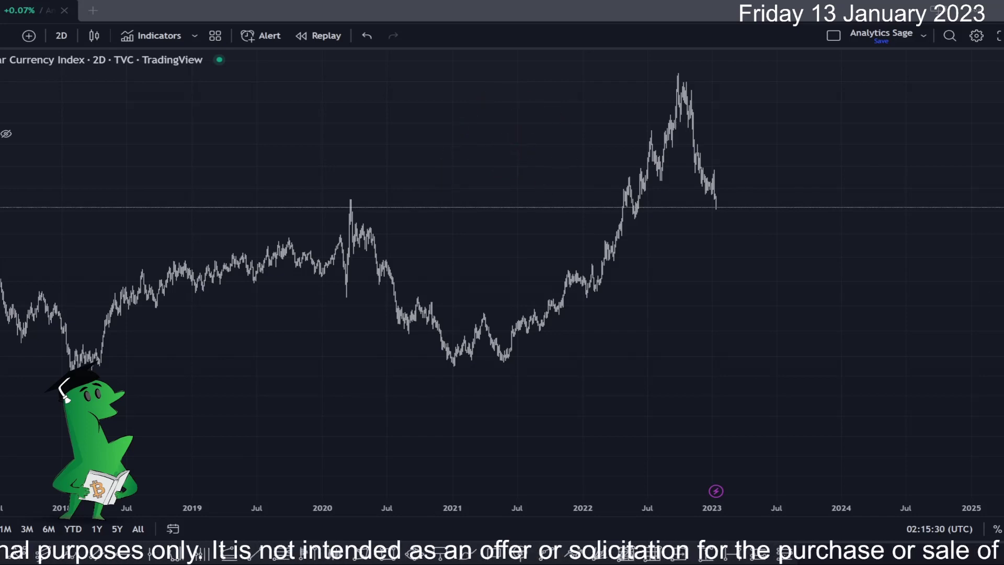
{"action": "scroll", "coordinate": [686, 217], "scroll_direction": "up", "scroll_amount": 10}
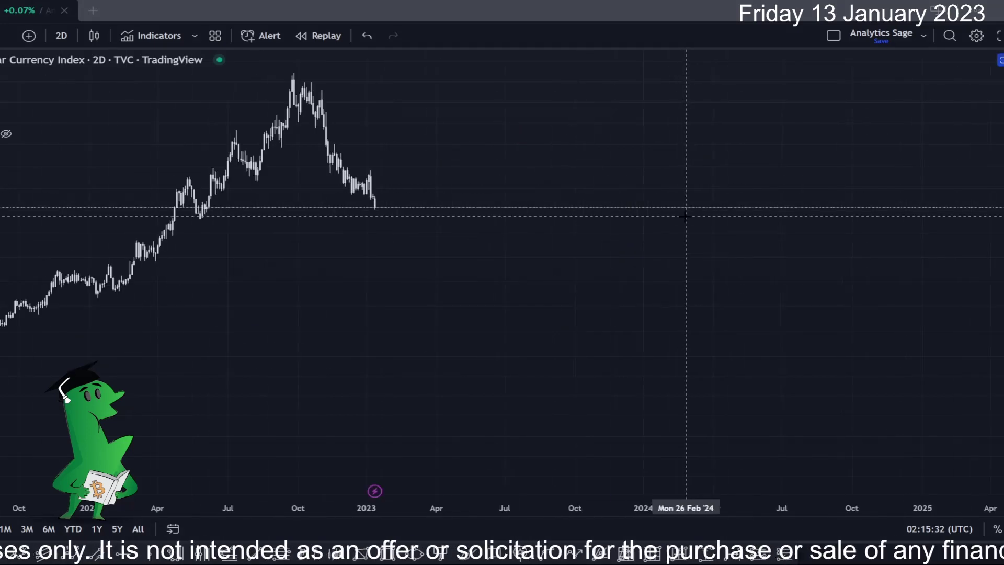
Step: Switch the dollar index chart to 8-hour candles
{"action": "left_click_drag", "start_coordinate": [427, 147], "coordinate": [888, 279]}
{"action": "left_click_drag", "start_coordinate": [1002, 413], "coordinate": [1002, 330]}
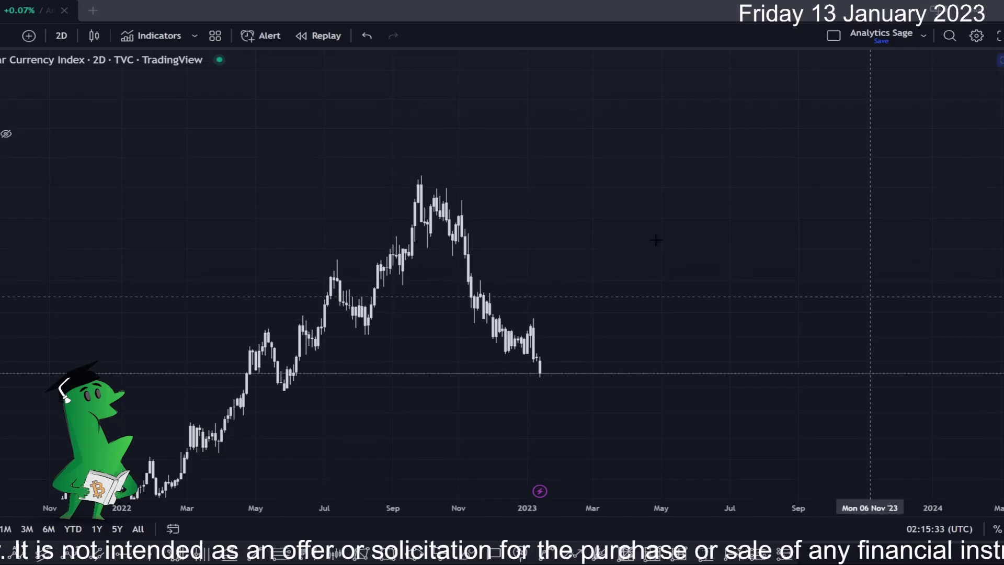
{"action": "left_click", "coordinate": [62, 35]}
{"action": "left_click", "coordinate": [75, 315]}
Step: Frame the chart on the September 2022 peak and the decline into January 2023
{"action": "scroll", "coordinate": [399, 251], "scroll_direction": "down", "scroll_amount": 16}
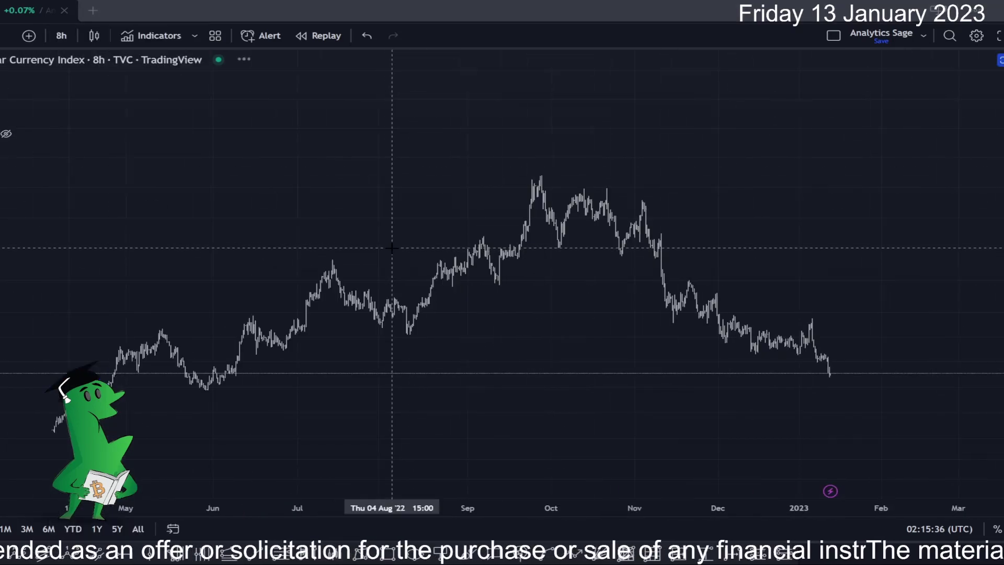
{"action": "left_click_drag", "start_coordinate": [919, 330], "coordinate": [793, 240]}
{"action": "scroll", "coordinate": [785, 235], "scroll_direction": "up", "scroll_amount": 7}
{"action": "left_click_drag", "start_coordinate": [611, 188], "coordinate": [702, 238]}
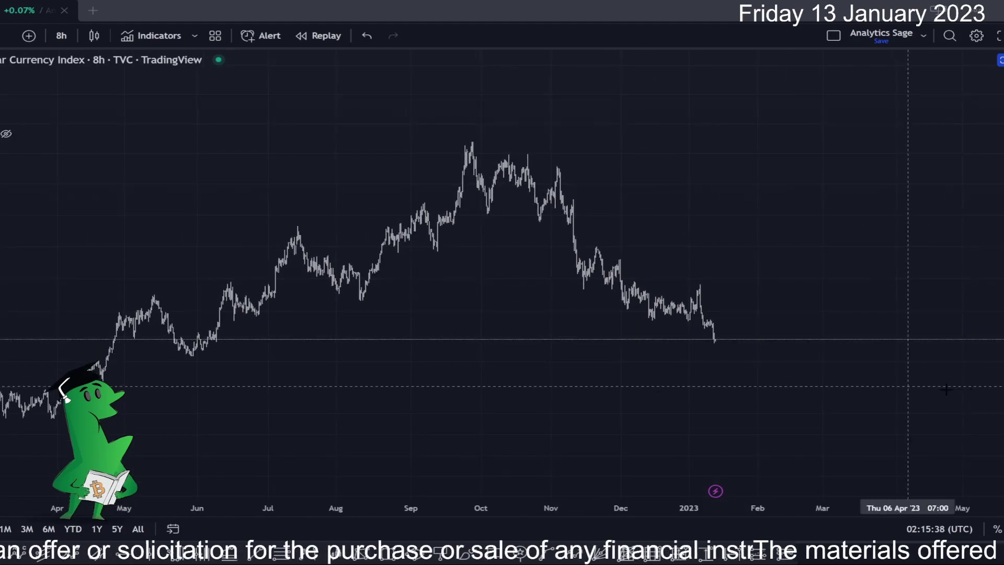
{"action": "left_click_drag", "start_coordinate": [1002, 410], "coordinate": [1002, 220]}
{"action": "left_click_drag", "start_coordinate": [805, 205], "coordinate": [812, 279]}
{"action": "left_click_drag", "start_coordinate": [1002, 277], "coordinate": [1002, 356]}
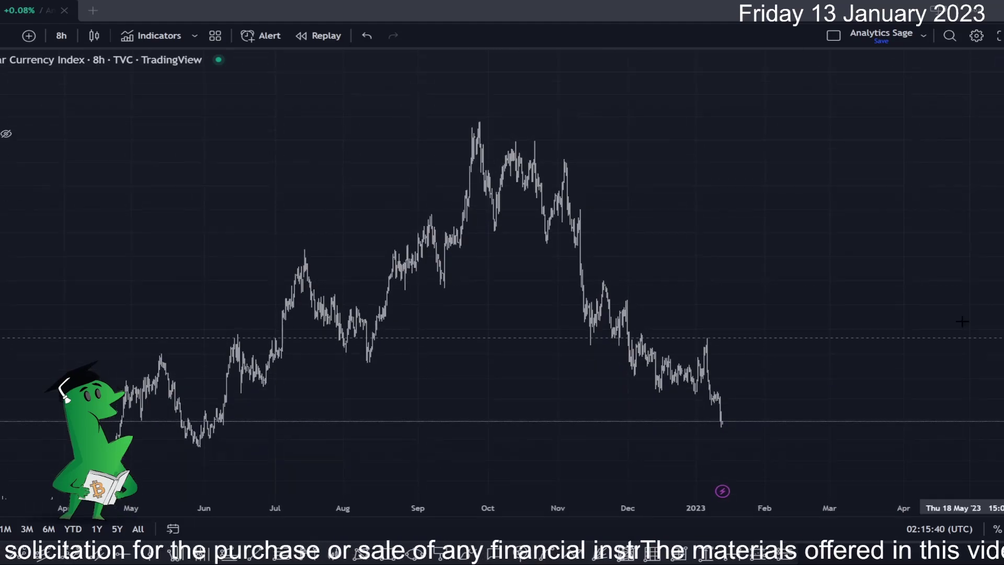
{"action": "scroll", "coordinate": [965, 321], "scroll_direction": "up", "scroll_amount": 5}
{"action": "left_click_drag", "start_coordinate": [462, 230], "coordinate": [680, 223]}
{"action": "scroll", "coordinate": [651, 236], "scroll_direction": "up", "scroll_amount": 2}
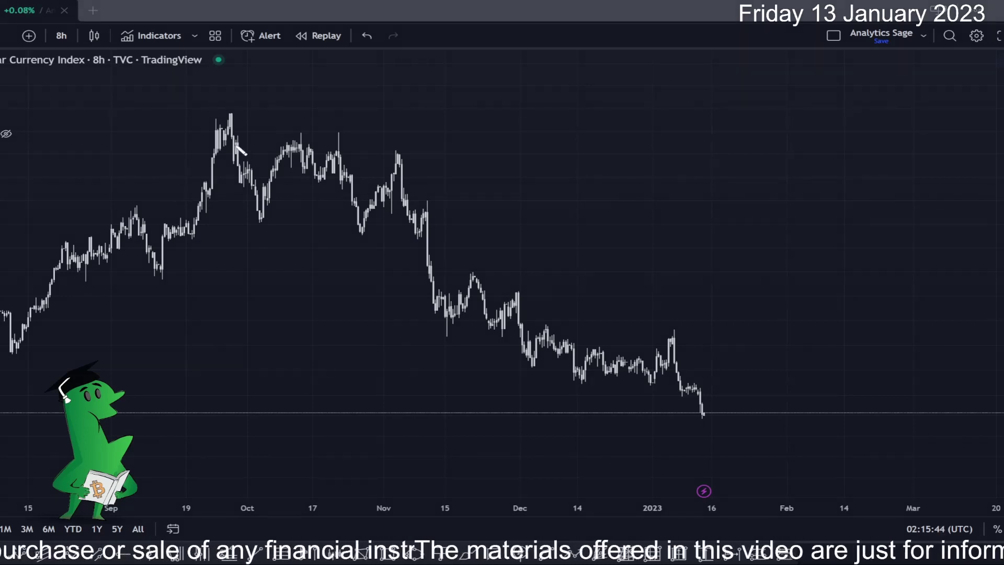
Step: Sketch the September–December decline with wave numbers 1 and 2, then clear the sketches
{"action": "mouse_move", "coordinate": [226, 114]}
{"action": "left_mouse_down"}
{"action": "mouse_move", "coordinate": [255, 162]}
{"action": "mouse_move", "coordinate": [275, 244]}
{"action": "left_mouse_up"}
{"action": "mouse_move", "coordinate": [300, 126]}
{"action": "left_mouse_down"}
{"action": "mouse_move", "coordinate": [348, 173]}
{"action": "mouse_move", "coordinate": [371, 235]}
{"action": "left_mouse_up"}
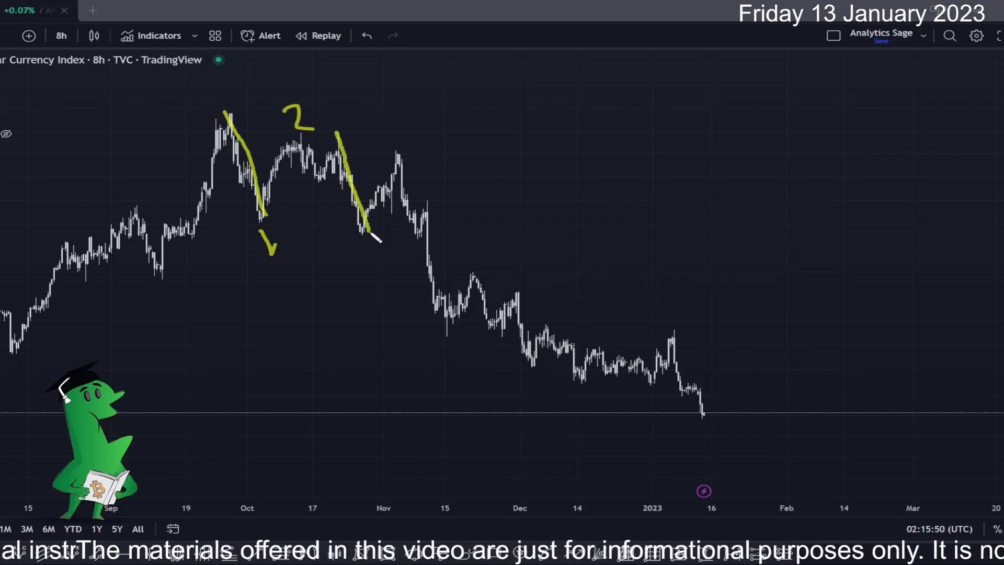
{"action": "left_click_drag", "start_coordinate": [396, 126], "coordinate": [411, 145]}
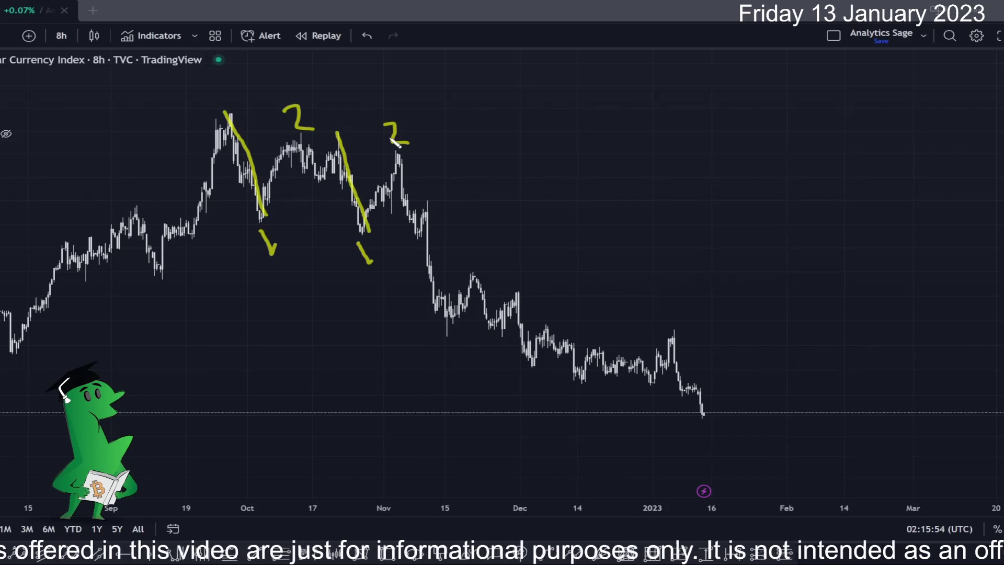
{"action": "left_click_drag", "start_coordinate": [265, 235], "coordinate": [269, 260]}
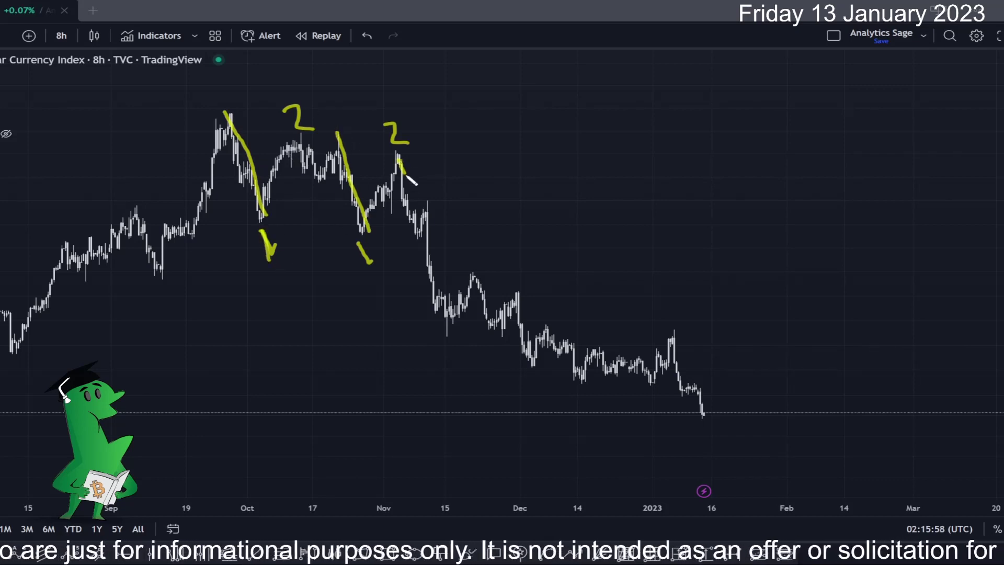
{"action": "mouse_move", "coordinate": [406, 176]}
{"action": "left_mouse_down"}
{"action": "mouse_move", "coordinate": [442, 251]}
{"action": "mouse_move", "coordinate": [458, 319]}
{"action": "mouse_move", "coordinate": [452, 342]}
{"action": "mouse_move", "coordinate": [465, 311]}
{"action": "mouse_move", "coordinate": [496, 326]}
{"action": "mouse_move", "coordinate": [525, 294]}
{"action": "left_mouse_up"}
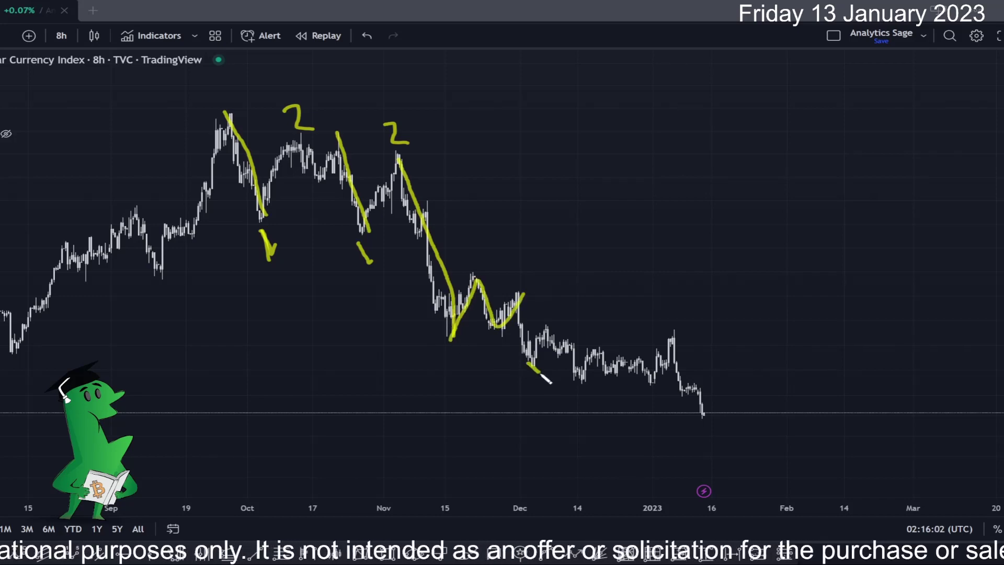
{"action": "left_click_drag", "start_coordinate": [544, 376], "coordinate": [589, 388]}
{"action": "left_click_drag", "start_coordinate": [542, 320], "coordinate": [651, 357]}
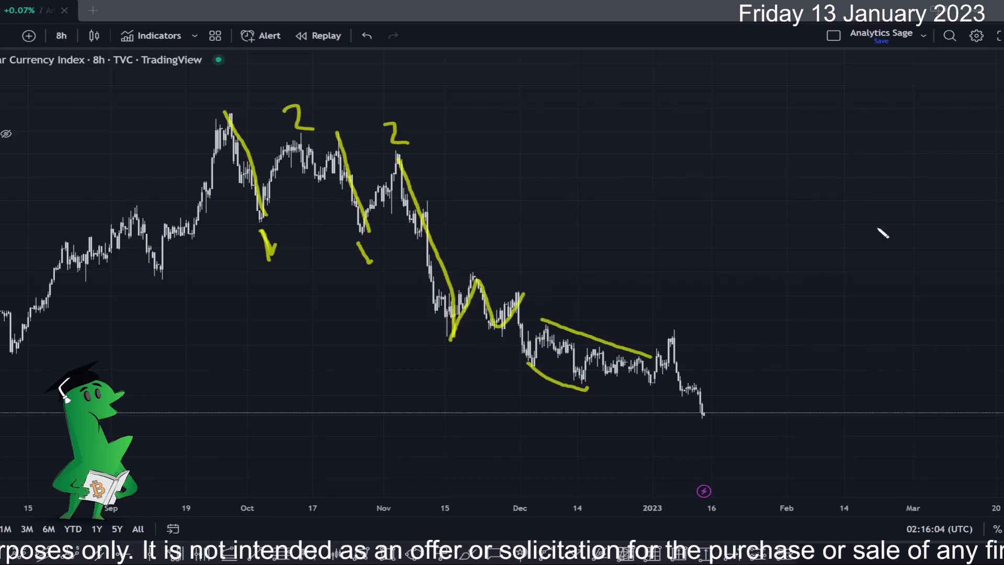
{"action": "key", "text": "Delete"}
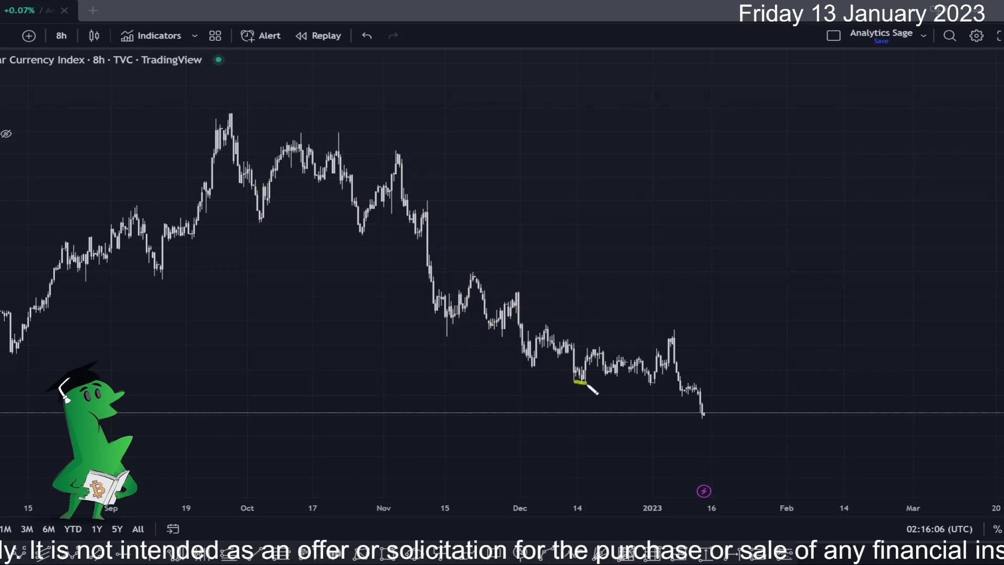
Step: Sketch a December wedge with lines to the January high and an arrow, then clear it
{"action": "mouse_move", "coordinate": [588, 385]}
{"action": "left_mouse_down"}
{"action": "mouse_move", "coordinate": [657, 387]}
{"action": "mouse_move", "coordinate": [547, 329]}
{"action": "left_mouse_up"}
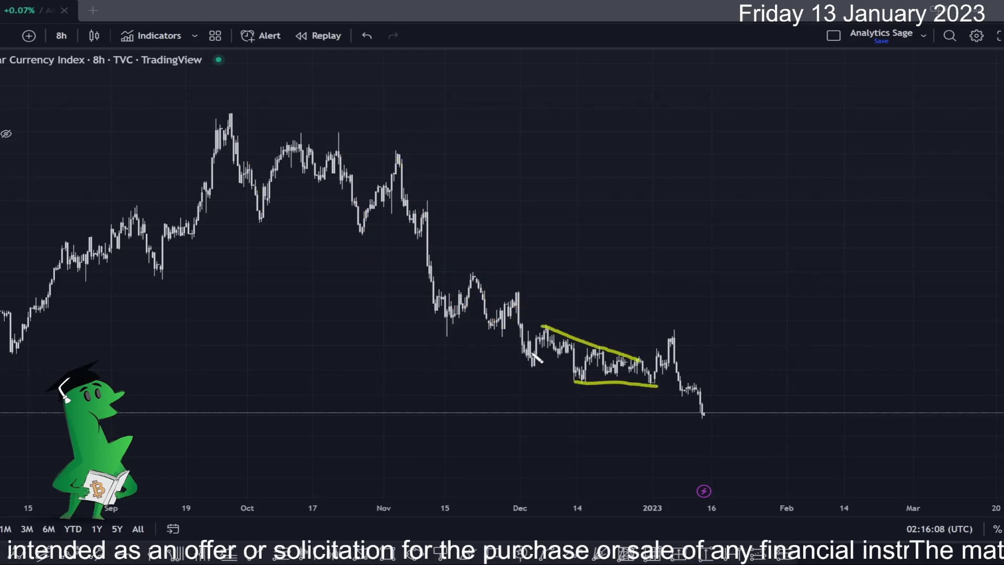
{"action": "left_click_drag", "start_coordinate": [648, 372], "coordinate": [663, 330]}
{"action": "mouse_move", "coordinate": [544, 325]}
{"action": "left_mouse_down"}
{"action": "mouse_move", "coordinate": [691, 326]}
{"action": "mouse_move", "coordinate": [576, 333]}
{"action": "left_mouse_up"}
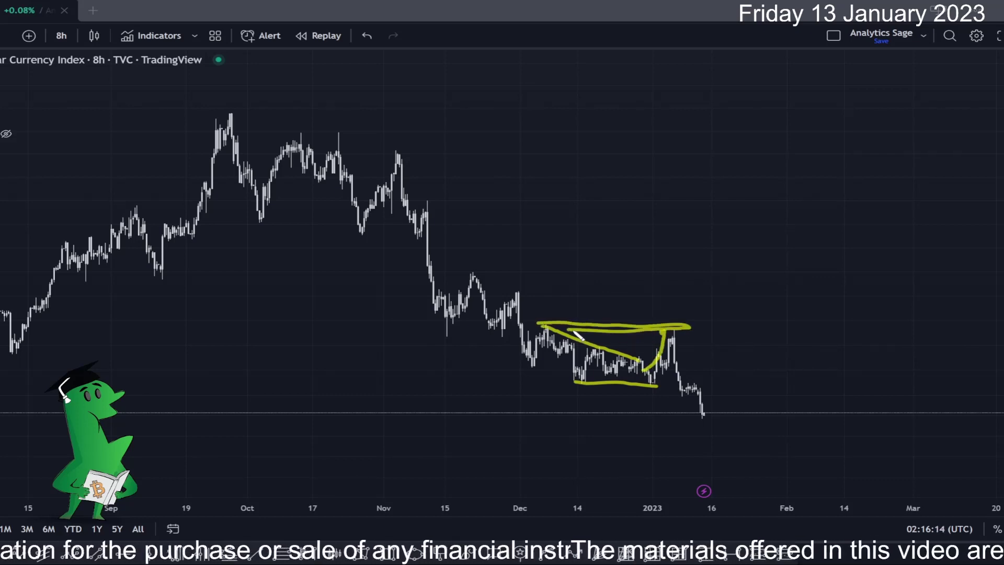
{"action": "mouse_move", "coordinate": [683, 329]}
{"action": "left_mouse_down"}
{"action": "mouse_move", "coordinate": [714, 396]}
{"action": "mouse_move", "coordinate": [726, 389]}
{"action": "left_mouse_up"}
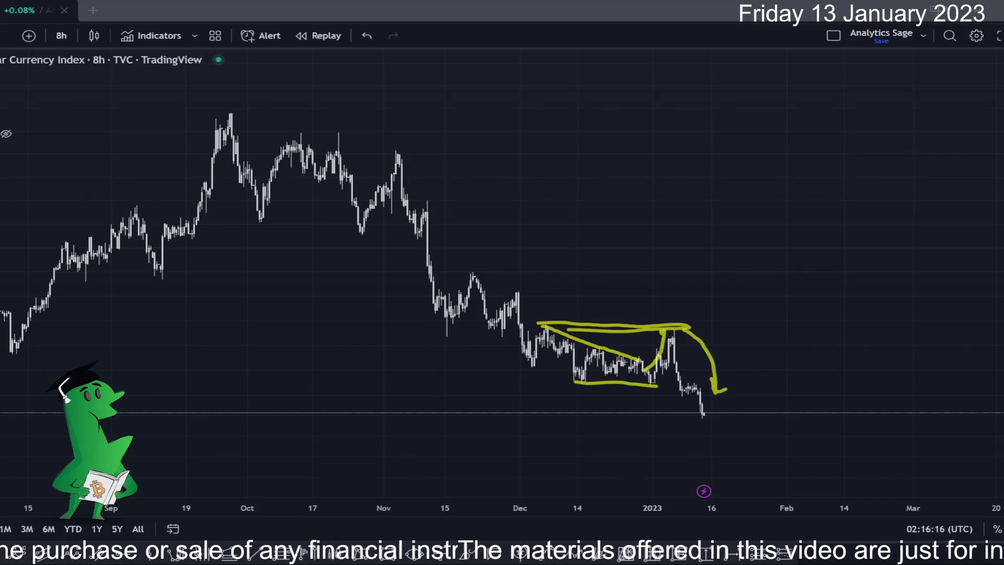
{"action": "key", "text": "Escape"}
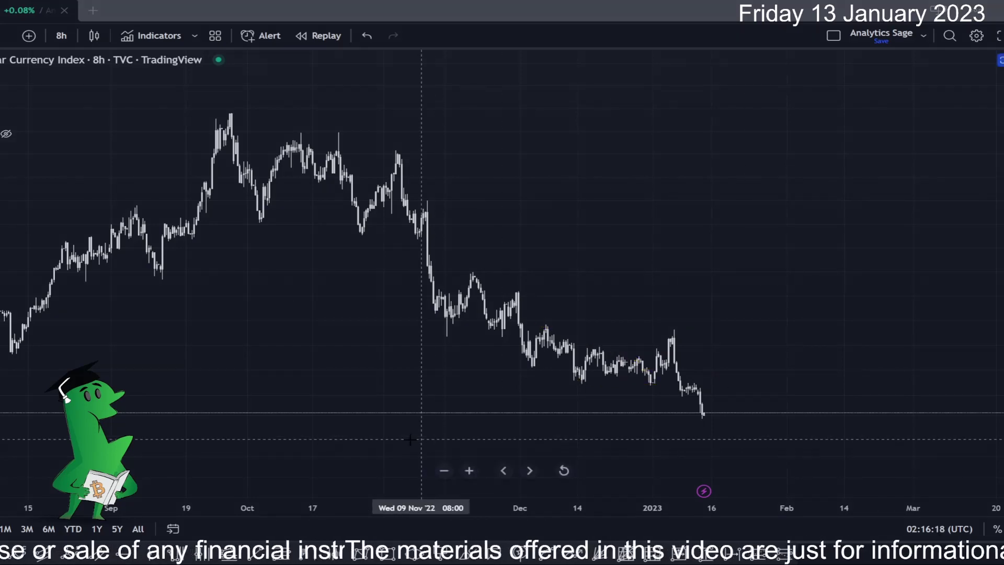
Step: Place an Elliott impulse wave from the late-October high down to the December low
{"action": "left_click", "coordinate": [69, 553]}
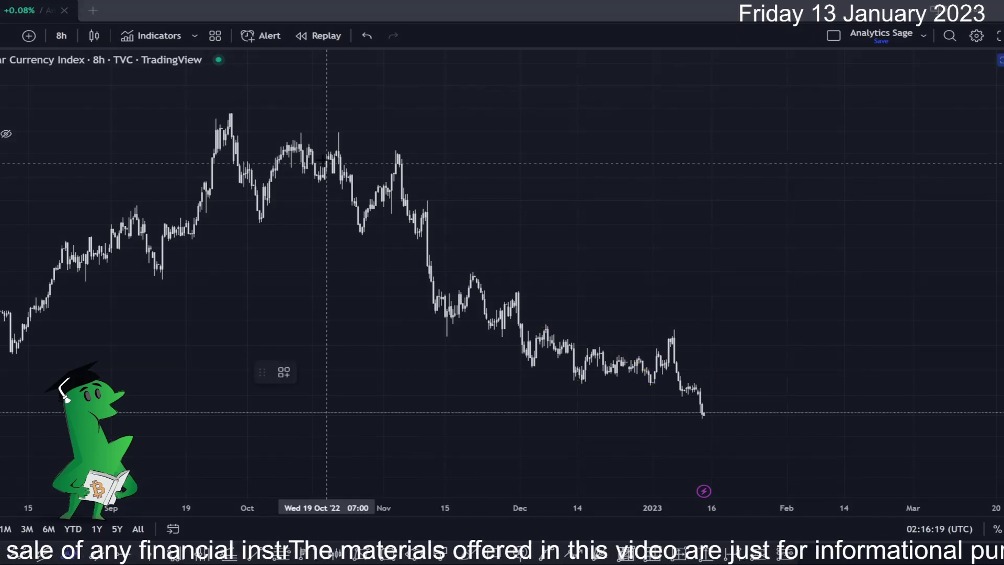
{"action": "left_click", "coordinate": [355, 240]}
{"action": "left_click", "coordinate": [396, 145]}
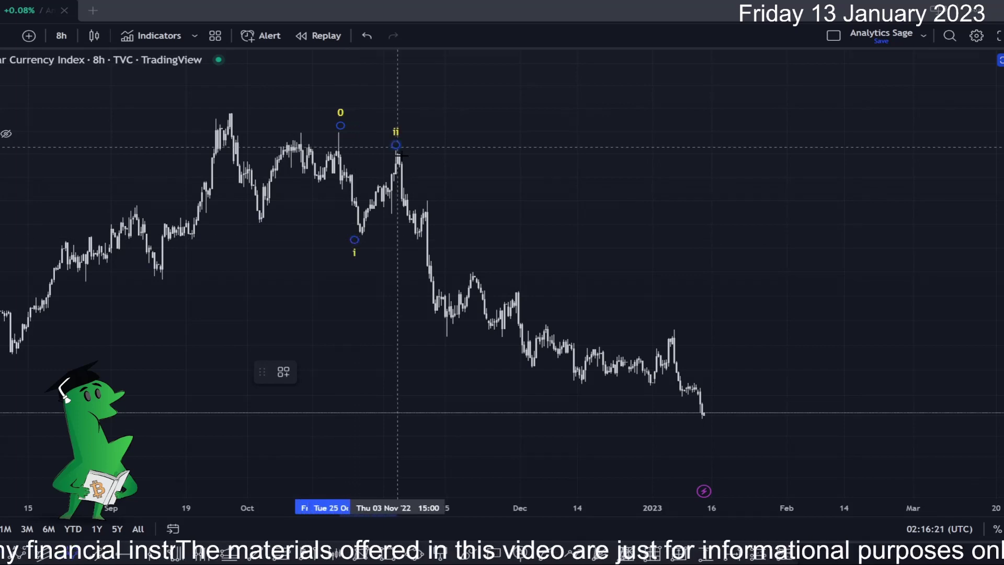
{"action": "left_click", "coordinate": [451, 345]}
{"action": "left_click", "coordinate": [516, 286]}
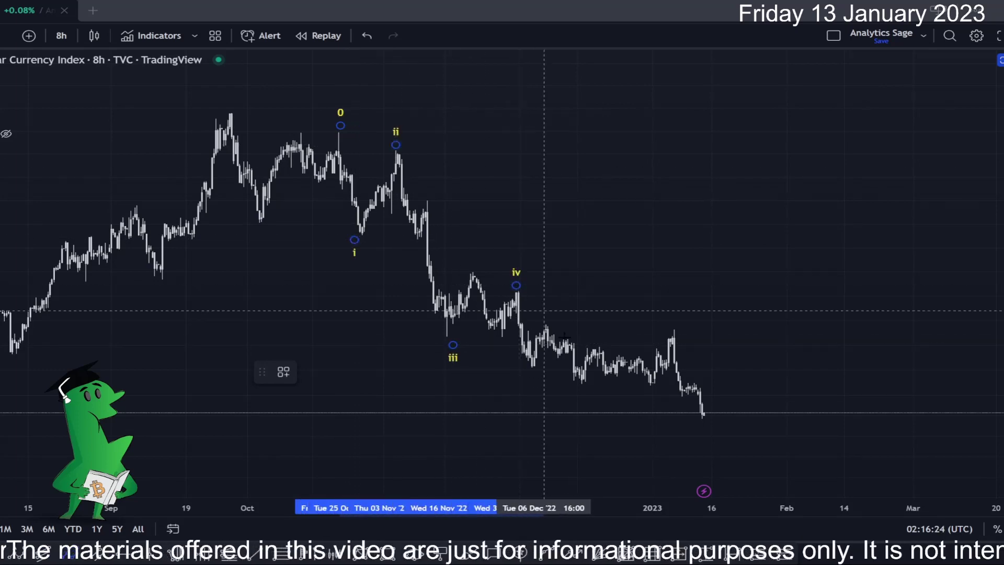
{"action": "left_click", "coordinate": [587, 392]}
{"action": "left_click", "coordinate": [477, 369]}
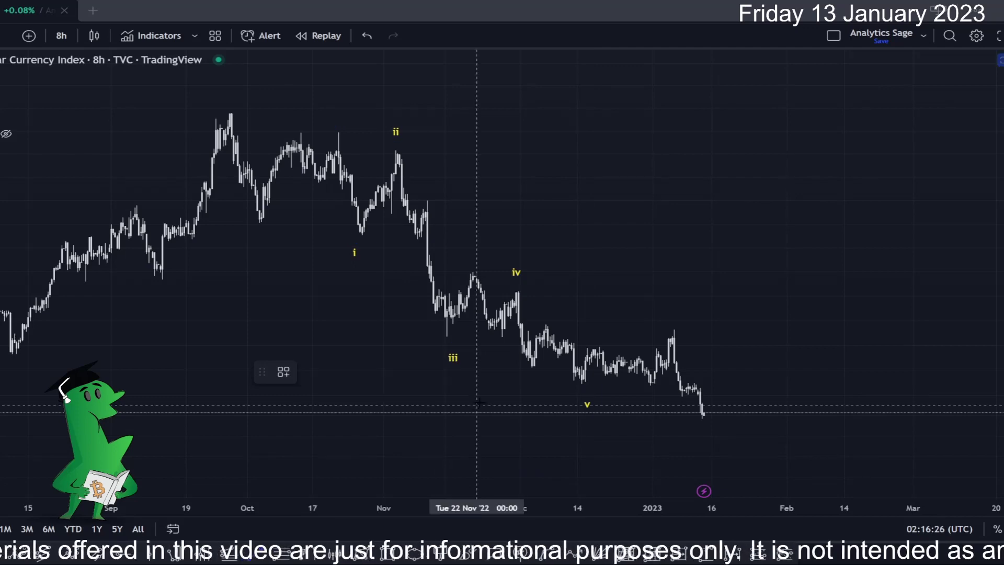
Step: Draw lower and upper wedge trendlines along the December lows and highs
{"action": "left_click", "coordinate": [527, 368]}
{"action": "left_click", "coordinate": [611, 390]}
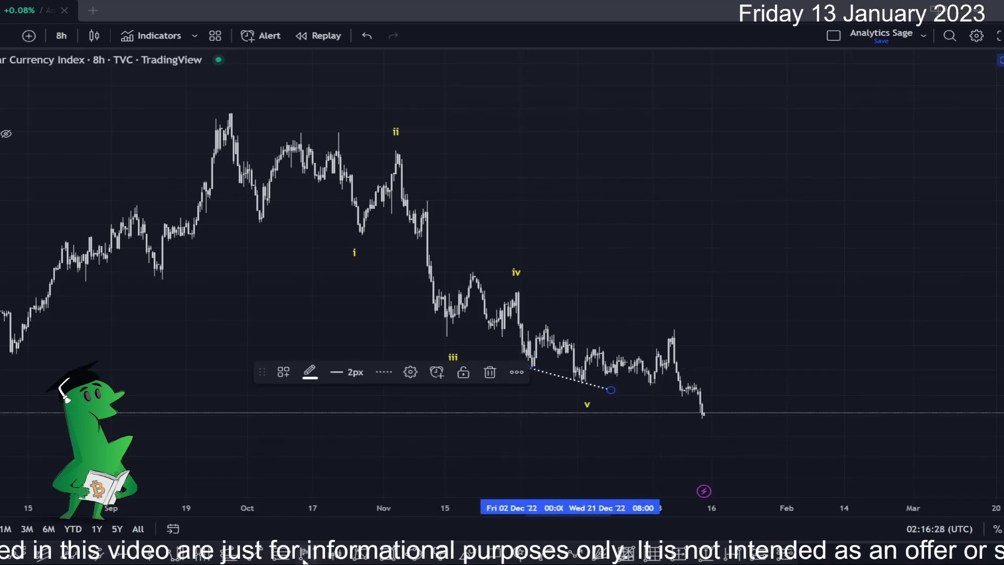
{"action": "left_click", "coordinate": [256, 552]}
{"action": "left_click", "coordinate": [549, 323]}
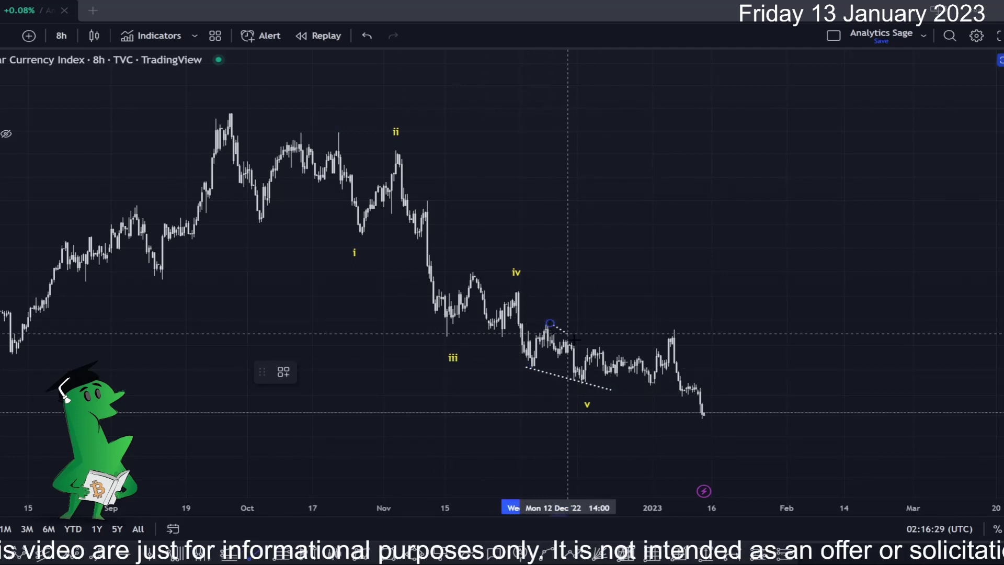
{"action": "left_click", "coordinate": [625, 360]}
Step: Label waves 0 through v from the September peak to below the latest candles
{"action": "left_click", "coordinate": [72, 555]}
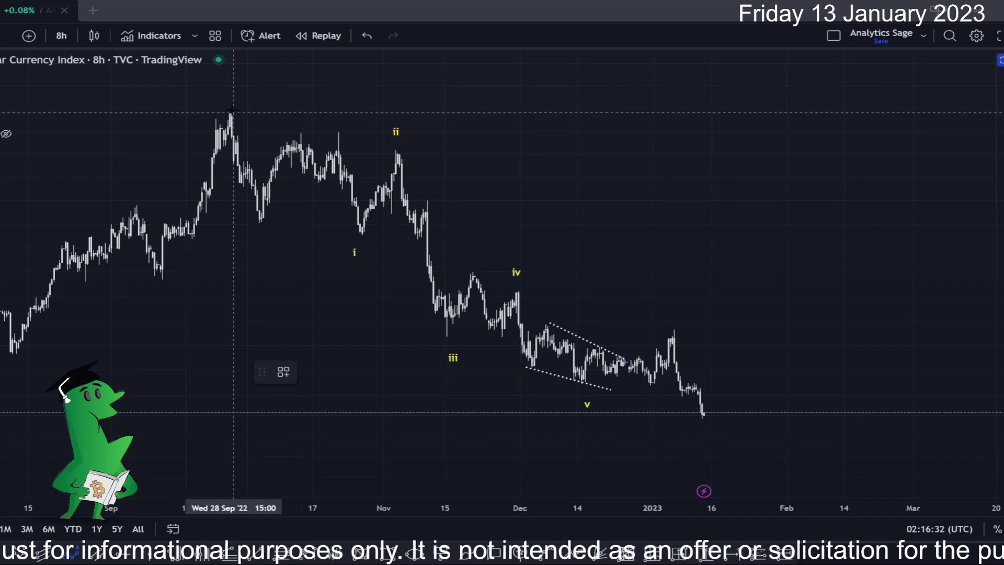
{"action": "left_click", "coordinate": [230, 107]}
{"action": "left_click", "coordinate": [250, 226]}
{"action": "left_click", "coordinate": [307, 124]}
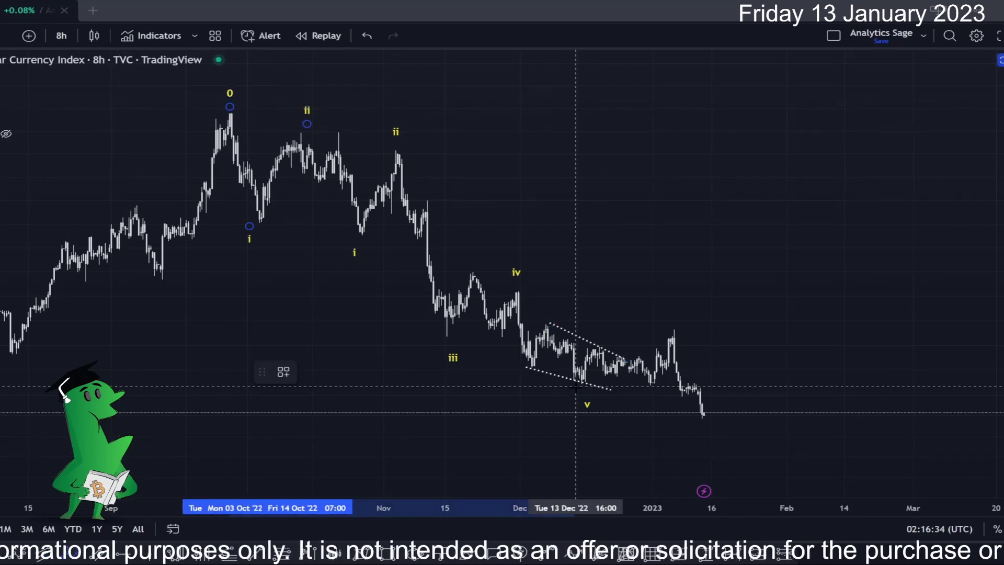
{"action": "left_click", "coordinate": [589, 421]}
{"action": "left_click", "coordinate": [674, 322]}
{"action": "left_click", "coordinate": [714, 452]}
{"action": "left_click", "coordinate": [731, 458]}
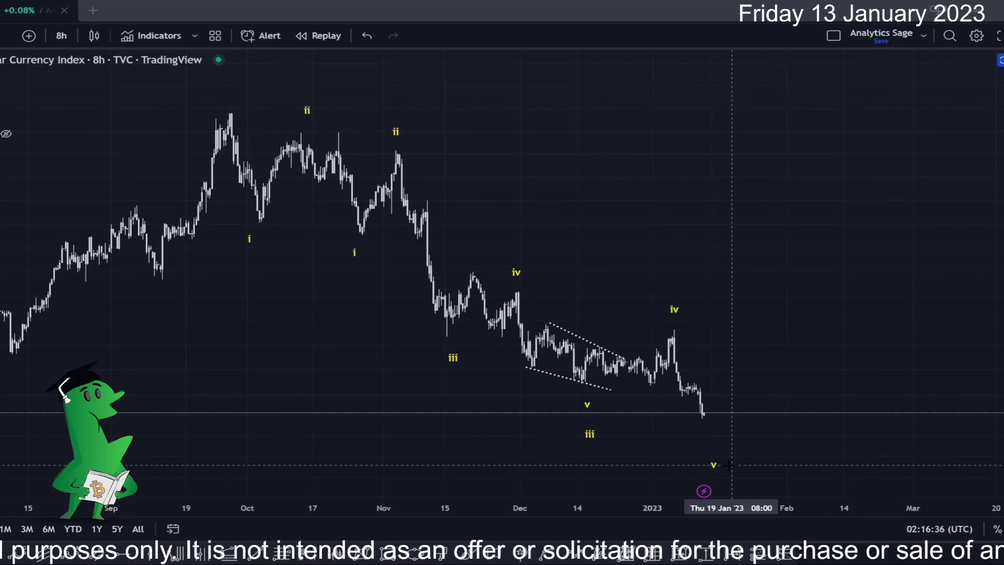
Step: Shift the chart to show projected wave v, then sketch and erase a check mark
{"action": "left_click_drag", "start_coordinate": [769, 447], "coordinate": [766, 408]}
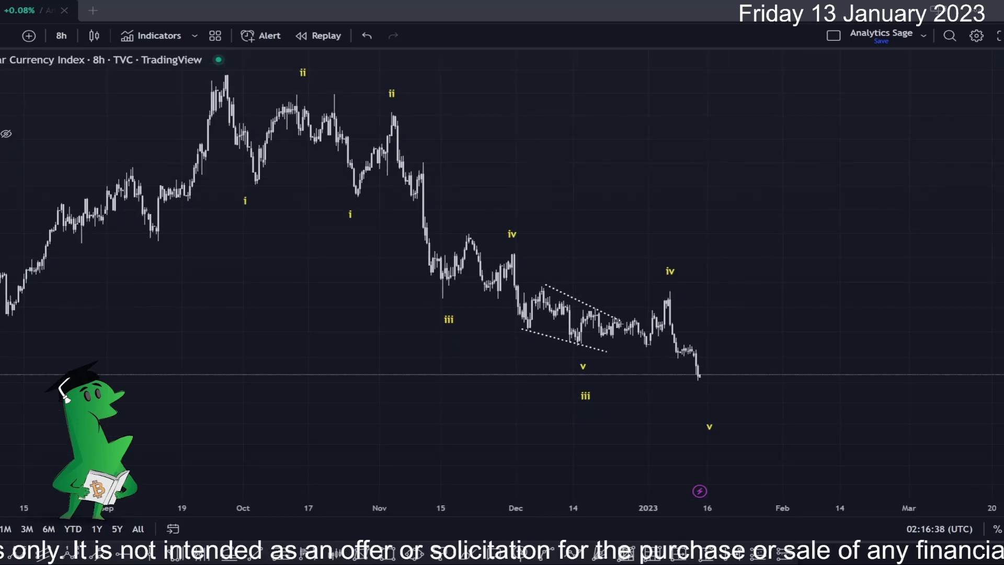
{"action": "mouse_move", "coordinate": [703, 379]}
{"action": "left_mouse_down"}
{"action": "mouse_move", "coordinate": [709, 408]}
{"action": "mouse_move", "coordinate": [735, 396]}
{"action": "left_mouse_up"}
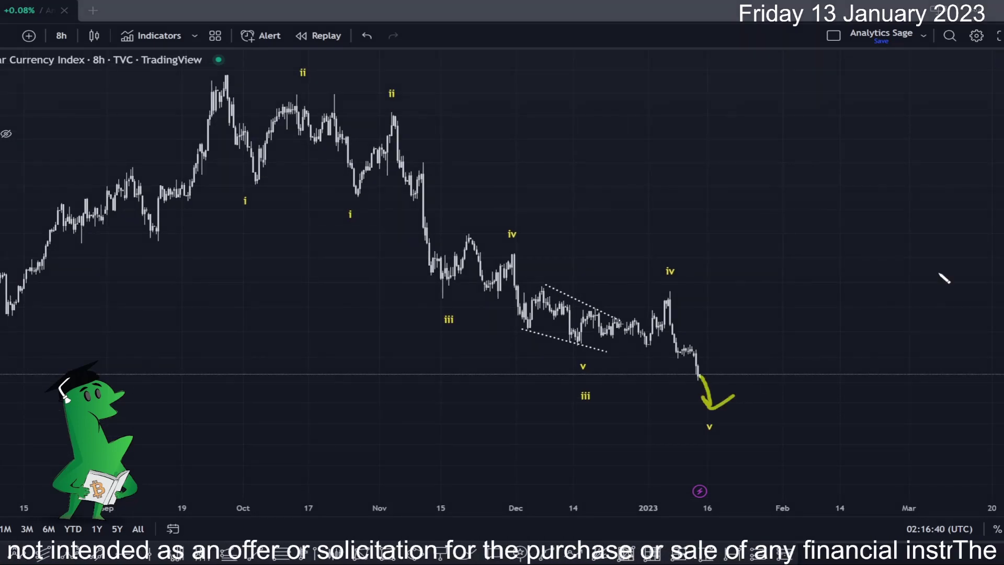
{"action": "key", "text": "Escape"}
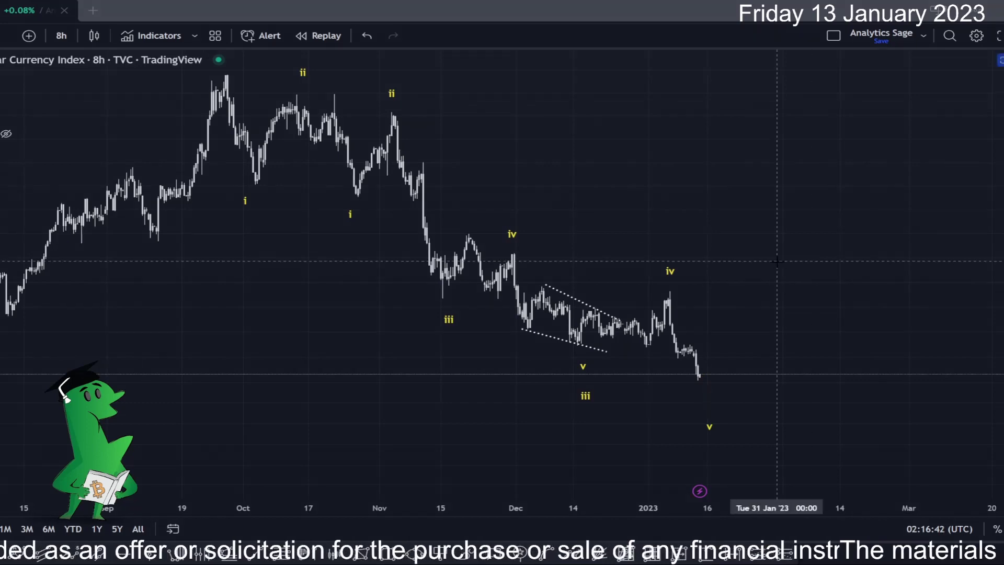
Step: Sketch rebound paths from the 38.2% and 61.8% Fibonacci levels rising toward 0%
{"action": "scroll", "coordinate": [778, 262], "scroll_direction": "down", "scroll_amount": 4}
{"action": "left_click_drag", "start_coordinate": [955, 271], "coordinate": [912, 272]}
{"action": "left_click_drag", "start_coordinate": [1003, 269], "coordinate": [1003, 316]}
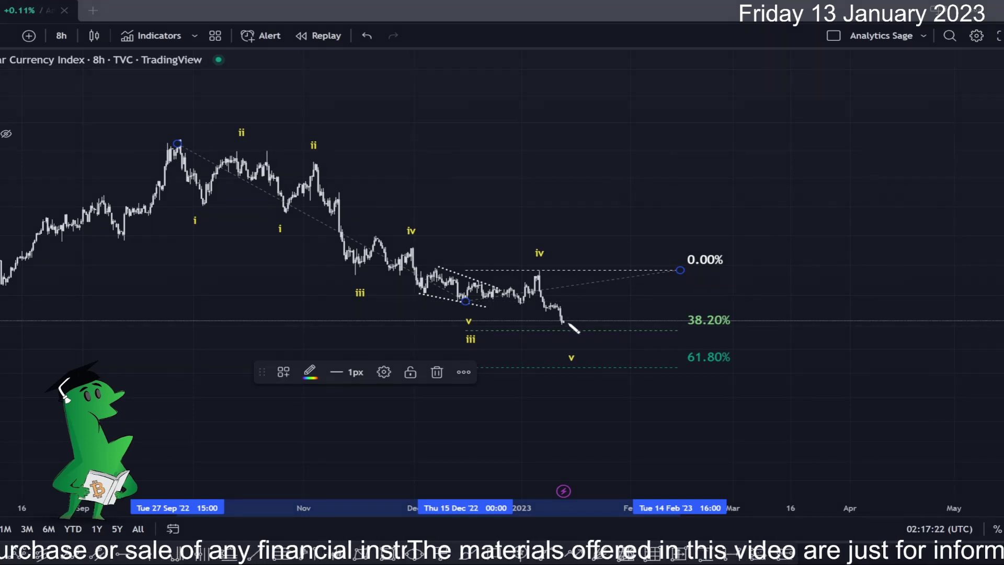
{"action": "mouse_move", "coordinate": [563, 326]}
{"action": "left_mouse_down"}
{"action": "mouse_move", "coordinate": [638, 331]}
{"action": "mouse_move", "coordinate": [672, 270]}
{"action": "mouse_move", "coordinate": [664, 277]}
{"action": "left_mouse_up"}
{"action": "mouse_move", "coordinate": [594, 347]}
{"action": "left_mouse_down"}
{"action": "mouse_move", "coordinate": [650, 369]}
{"action": "mouse_move", "coordinate": [708, 361]}
{"action": "mouse_move", "coordinate": [744, 272]}
{"action": "mouse_move", "coordinate": [755, 273]}
{"action": "left_mouse_up"}
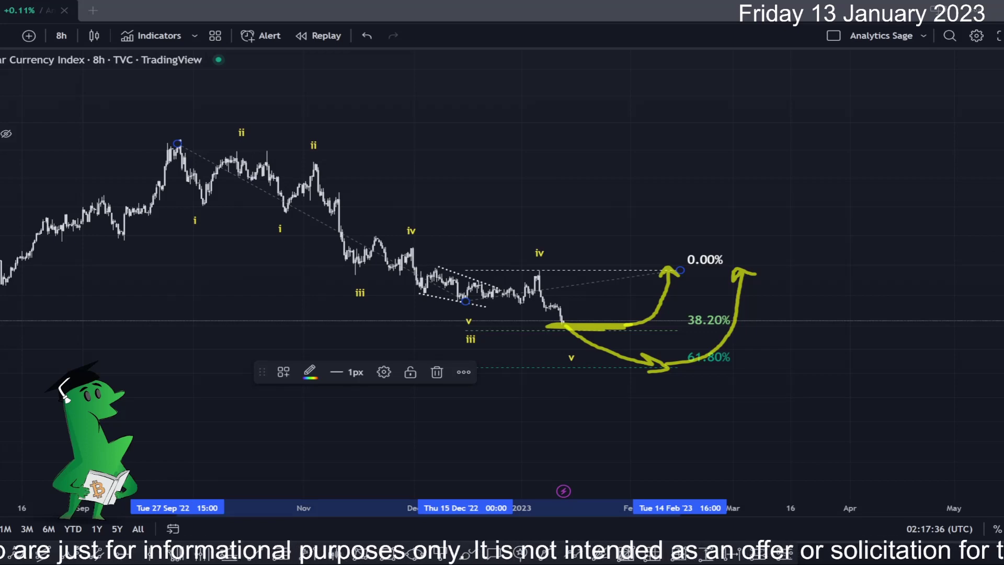
{"action": "left_click", "coordinate": [659, 210]}
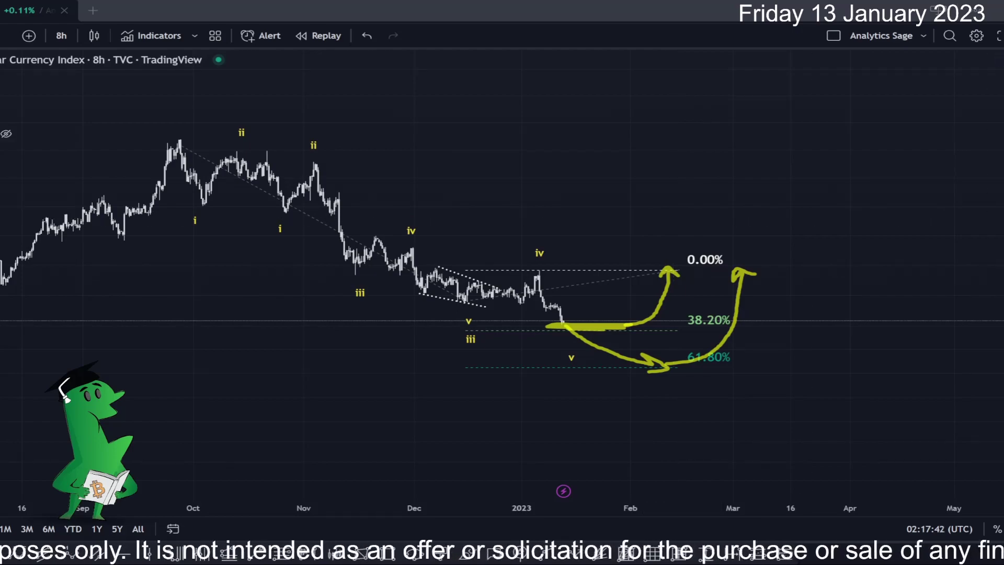
Step: Draw a highlight box over the 2021–2022 rally
{"action": "scroll", "coordinate": [796, 276], "scroll_direction": "down", "scroll_amount": 10}
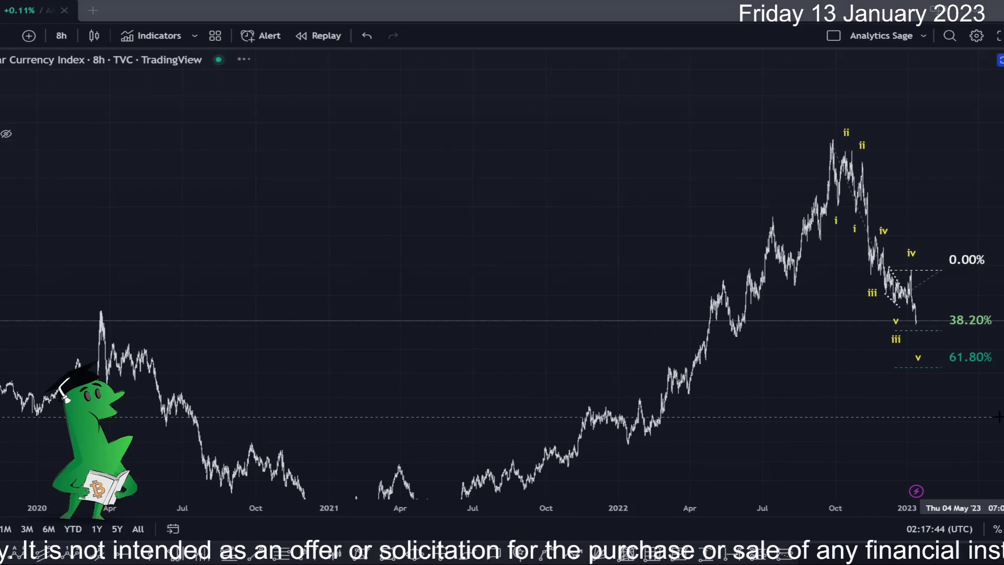
{"action": "left_click_drag", "start_coordinate": [1003, 214], "coordinate": [1002, 374]}
{"action": "left_click_drag", "start_coordinate": [871, 393], "coordinate": [725, 421]}
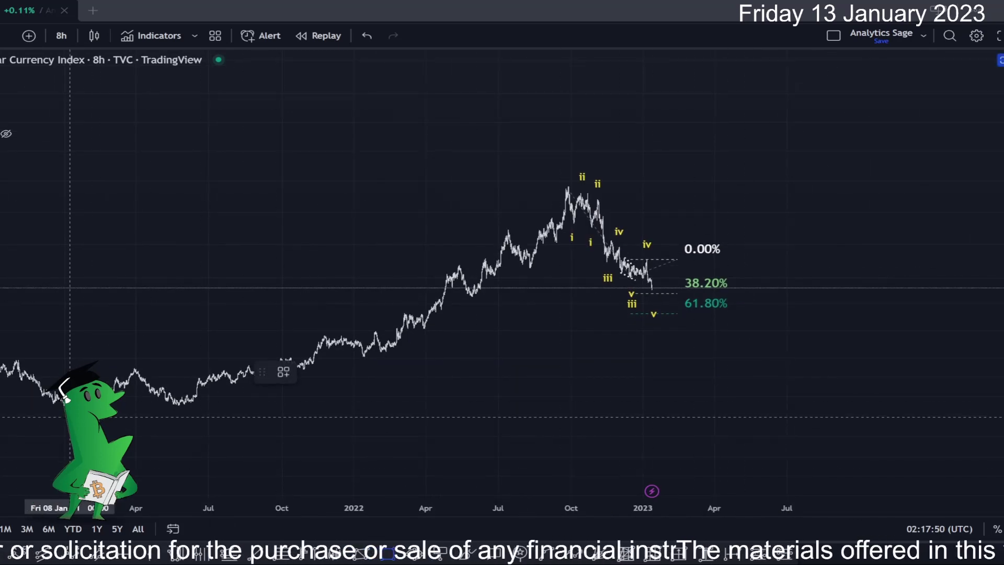
{"action": "mouse_move", "coordinate": [69, 417]}
{"action": "left_mouse_down"}
{"action": "mouse_move", "coordinate": [271, 253]}
{"action": "mouse_move", "coordinate": [569, 160]}
{"action": "left_mouse_up"}
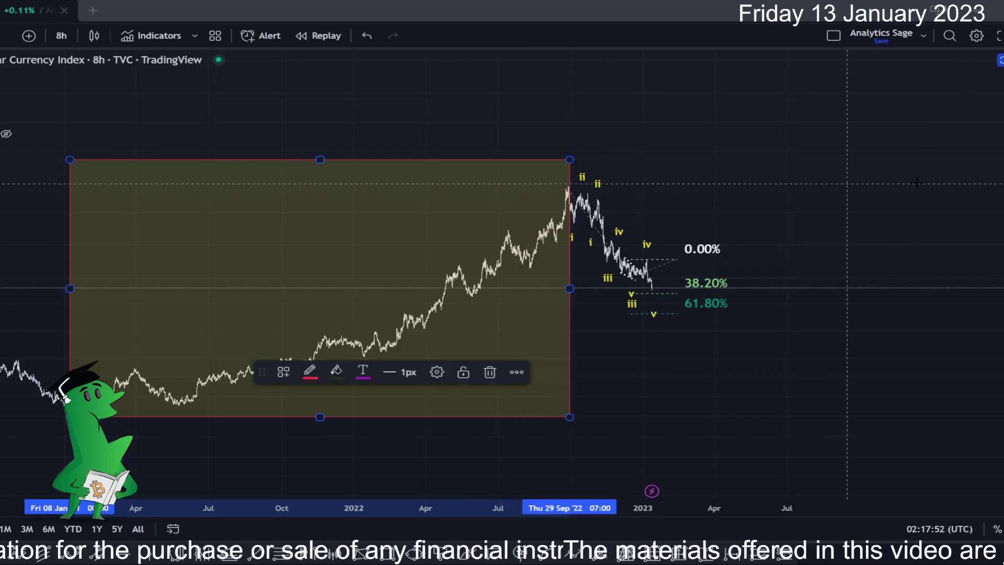
Step: Sketch a label, a circle and a 38.2%-to-61.8% drop, then erase the sketches
{"action": "mouse_move", "coordinate": [328, 112]}
{"action": "left_mouse_down"}
{"action": "mouse_move", "coordinate": [340, 152]}
{"action": "mouse_move", "coordinate": [379, 142]}
{"action": "left_mouse_up"}
{"action": "left_click_drag", "start_coordinate": [384, 94], "coordinate": [413, 157]}
{"action": "mouse_move", "coordinate": [623, 328]}
{"action": "left_mouse_down"}
{"action": "mouse_move", "coordinate": [730, 219]}
{"action": "mouse_move", "coordinate": [618, 157]}
{"action": "mouse_move", "coordinate": [558, 220]}
{"action": "mouse_move", "coordinate": [616, 333]}
{"action": "left_mouse_up"}
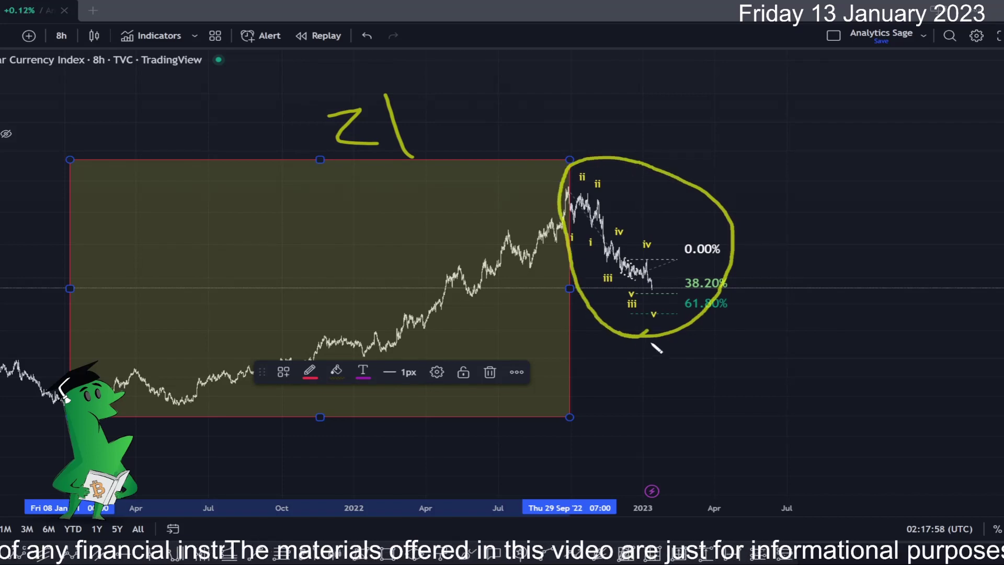
{"action": "mouse_move", "coordinate": [662, 293]}
{"action": "left_mouse_down"}
{"action": "mouse_move", "coordinate": [670, 314]}
{"action": "mouse_move", "coordinate": [714, 311]}
{"action": "mouse_move", "coordinate": [764, 209]}
{"action": "mouse_move", "coordinate": [817, 265]}
{"action": "mouse_move", "coordinate": [848, 378]}
{"action": "mouse_move", "coordinate": [826, 361]}
{"action": "mouse_move", "coordinate": [846, 388]}
{"action": "mouse_move", "coordinate": [860, 360]}
{"action": "left_mouse_up"}
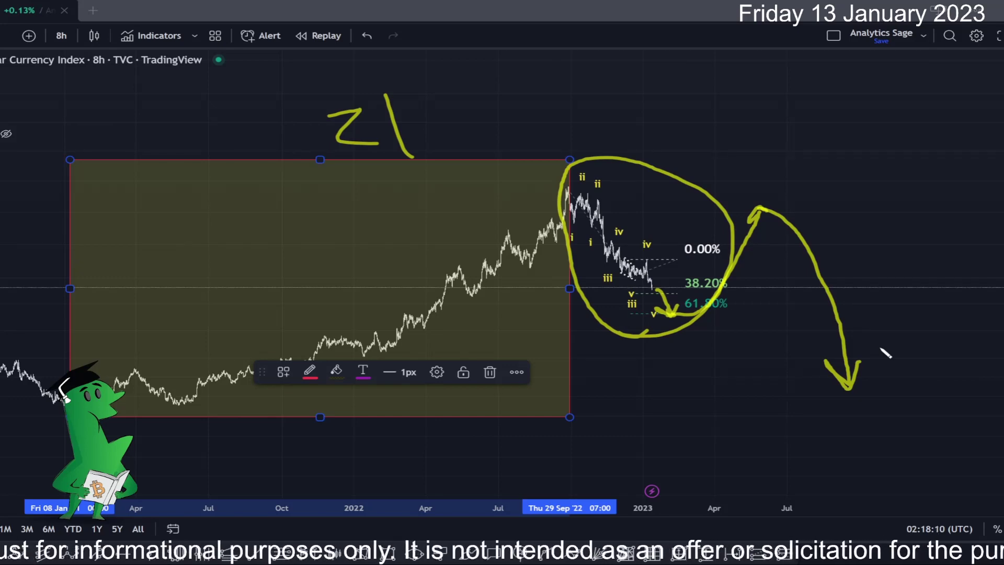
{"action": "key", "text": "Delete"}
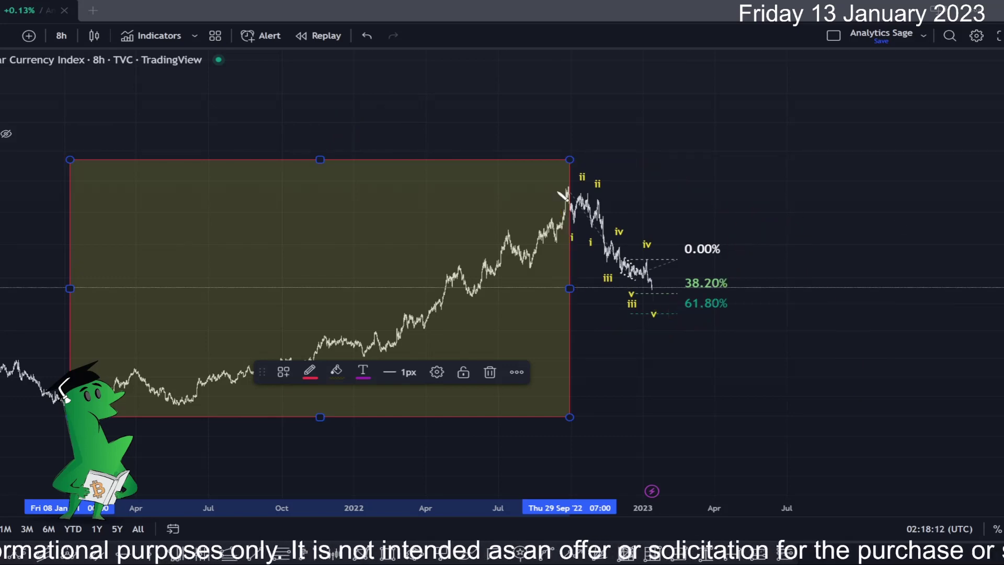
Step: Circle the recent wave labels freehand, erase it, and delete the highlight box
{"action": "mouse_move", "coordinate": [613, 168]}
{"action": "left_mouse_down"}
{"action": "mouse_move", "coordinate": [566, 197]}
{"action": "mouse_move", "coordinate": [620, 307]}
{"action": "mouse_move", "coordinate": [704, 244]}
{"action": "mouse_move", "coordinate": [607, 165]}
{"action": "left_mouse_up"}
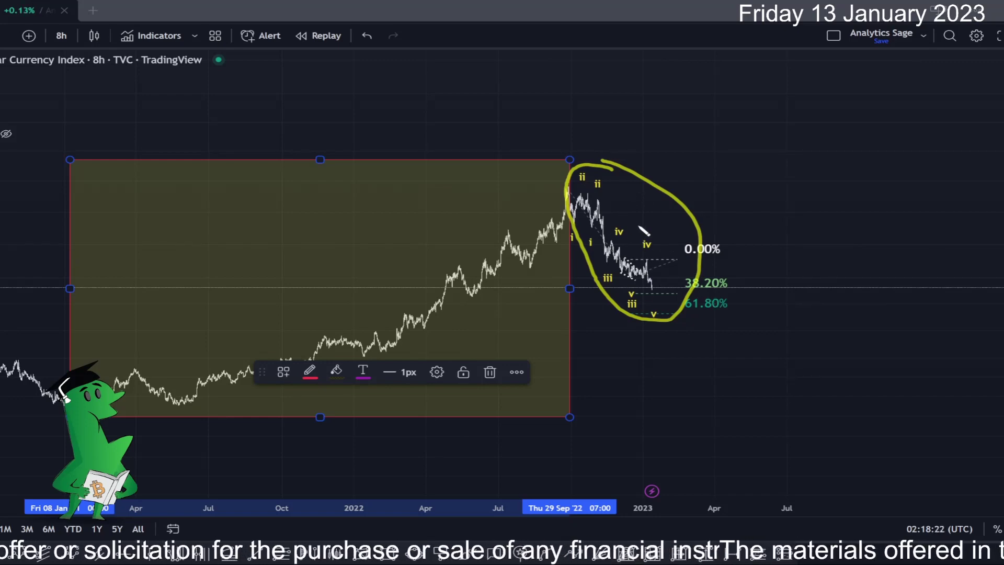
{"action": "left_click", "coordinate": [1001, 305]}
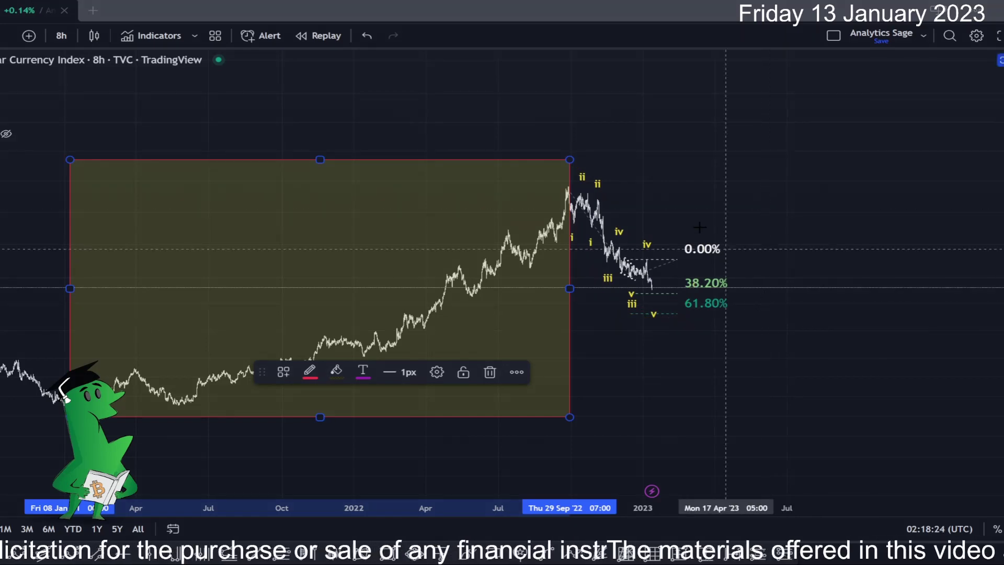
{"action": "key", "text": "Delete"}
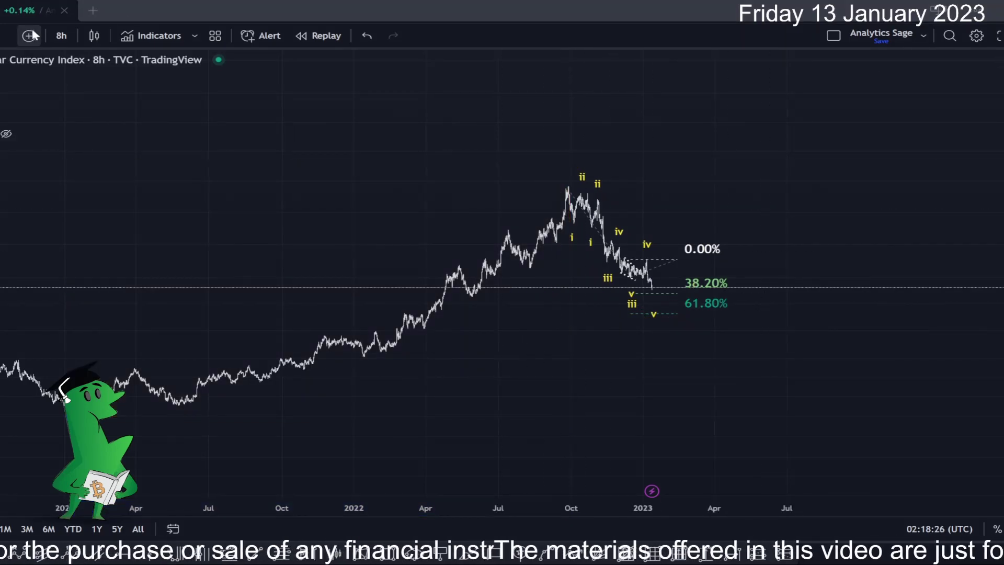
Step: Switch the chart back to 2-day candles
{"action": "left_click", "coordinate": [61, 35]}
{"action": "left_click", "coordinate": [68, 377]}
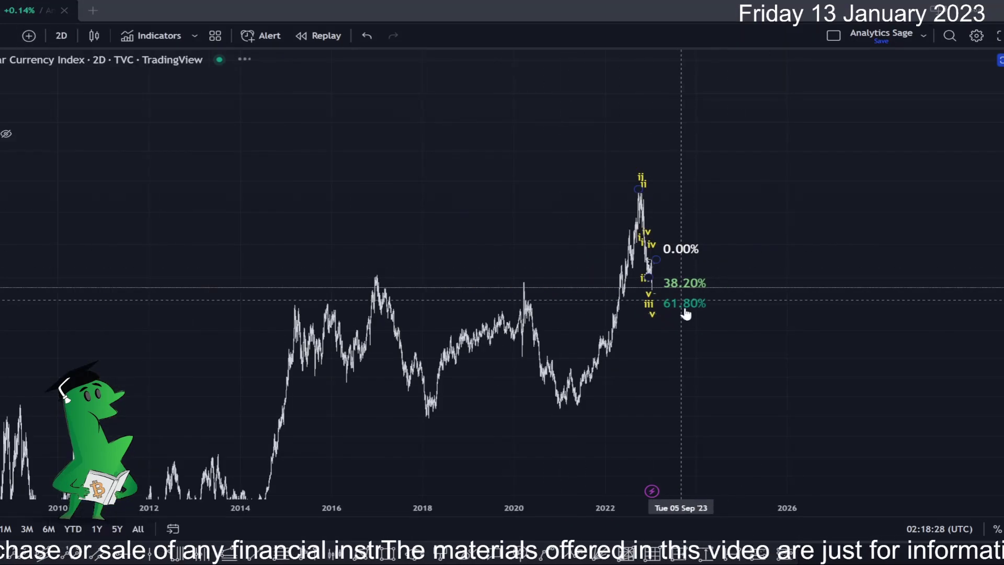
{"action": "scroll", "coordinate": [685, 313], "scroll_direction": "up", "scroll_amount": 5}
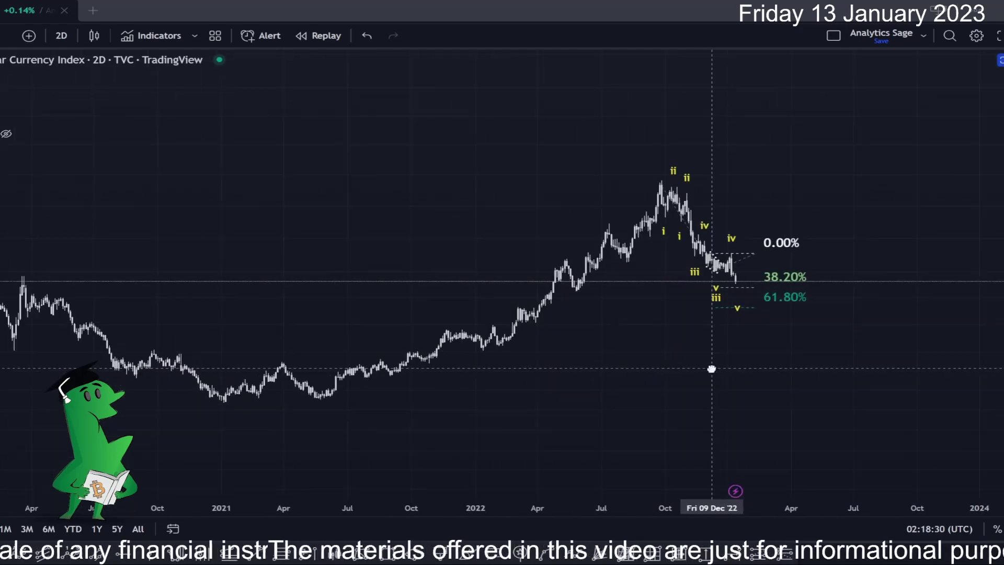
{"action": "scroll", "coordinate": [712, 368], "scroll_direction": "up", "scroll_amount": 5}
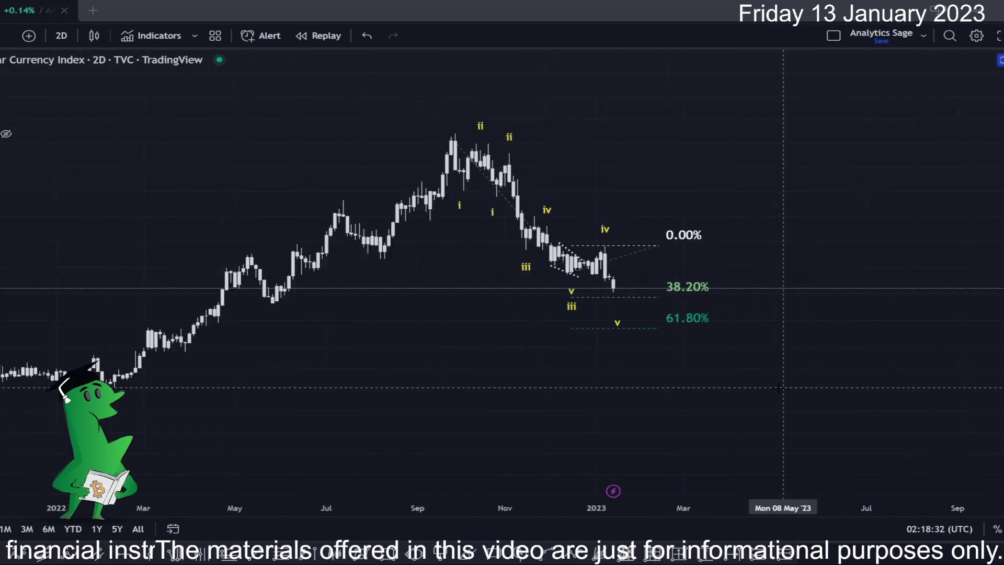
Step: Restore the oscillator pane, then sketch and erase marks linking its recent lows to the candles
{"action": "double_click", "coordinate": [567, 382]}
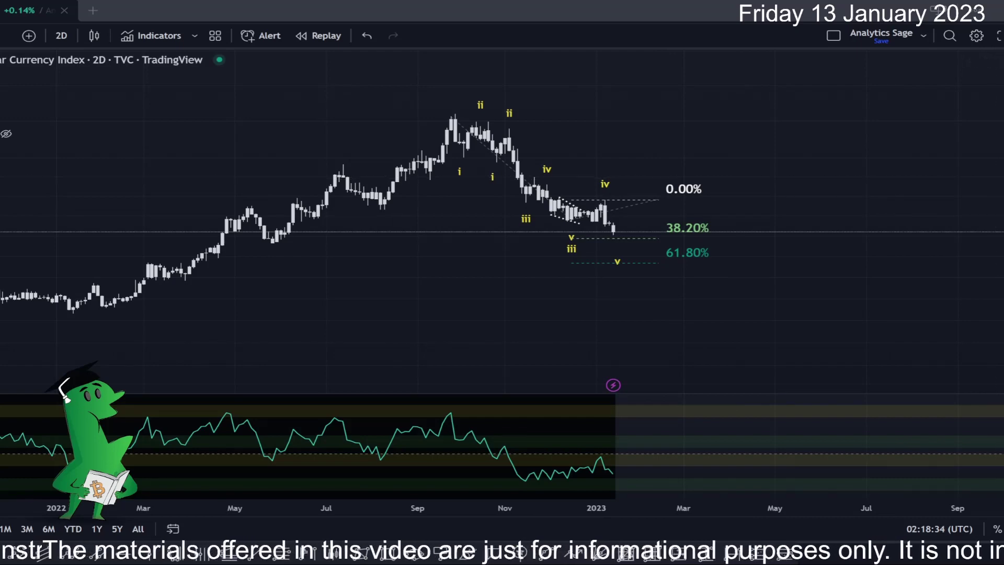
{"action": "left_click_drag", "start_coordinate": [529, 483], "coordinate": [620, 473]}
{"action": "mouse_move", "coordinate": [601, 199]}
{"action": "left_mouse_down"}
{"action": "mouse_move", "coordinate": [623, 271]}
{"action": "mouse_move", "coordinate": [646, 220]}
{"action": "mouse_move", "coordinate": [639, 279]}
{"action": "mouse_move", "coordinate": [661, 414]}
{"action": "mouse_move", "coordinate": [575, 451]}
{"action": "mouse_move", "coordinate": [555, 489]}
{"action": "mouse_move", "coordinate": [628, 441]}
{"action": "mouse_move", "coordinate": [614, 435]}
{"action": "left_mouse_up"}
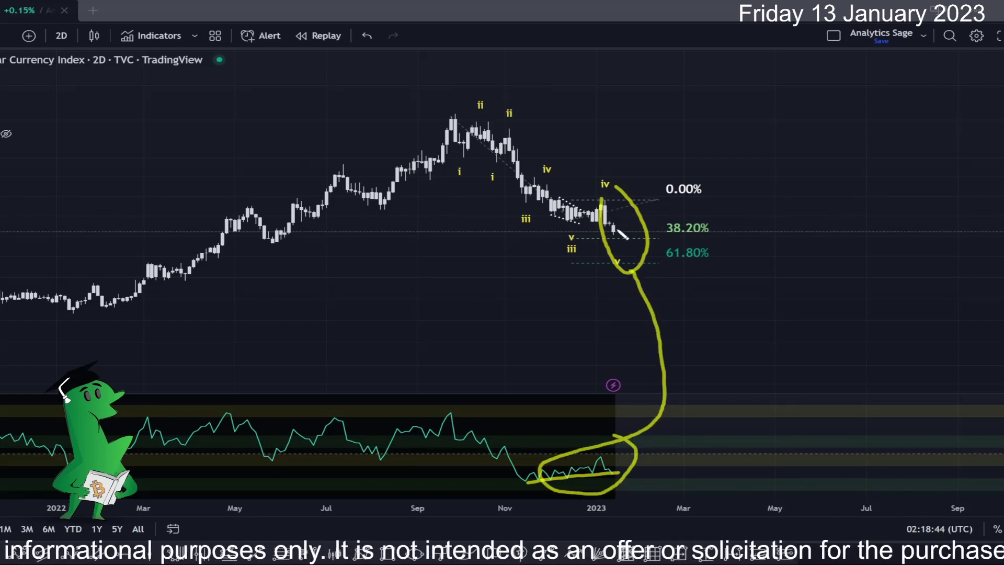
{"action": "left_click_drag", "start_coordinate": [622, 234], "coordinate": [623, 255]}
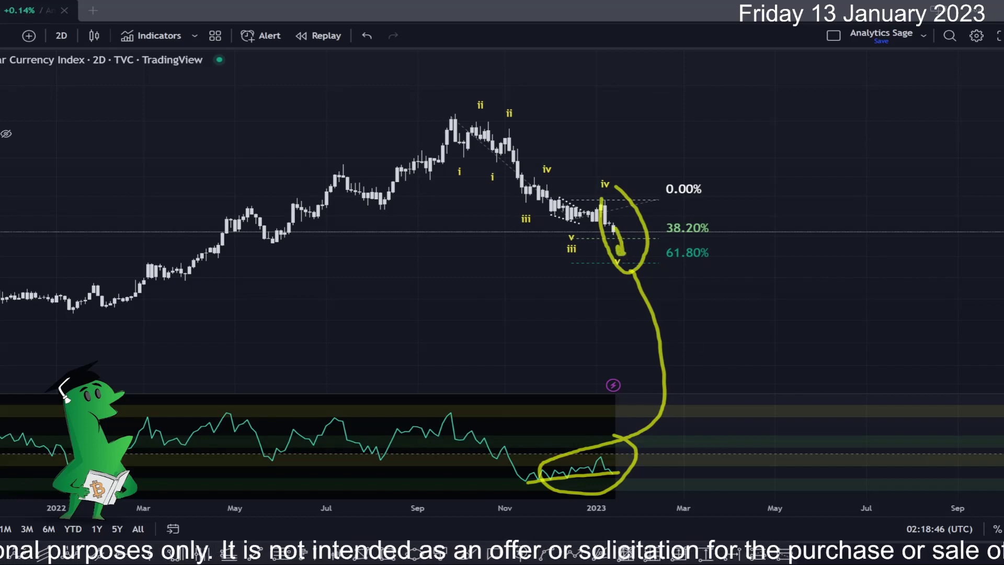
{"action": "key", "text": "e"}
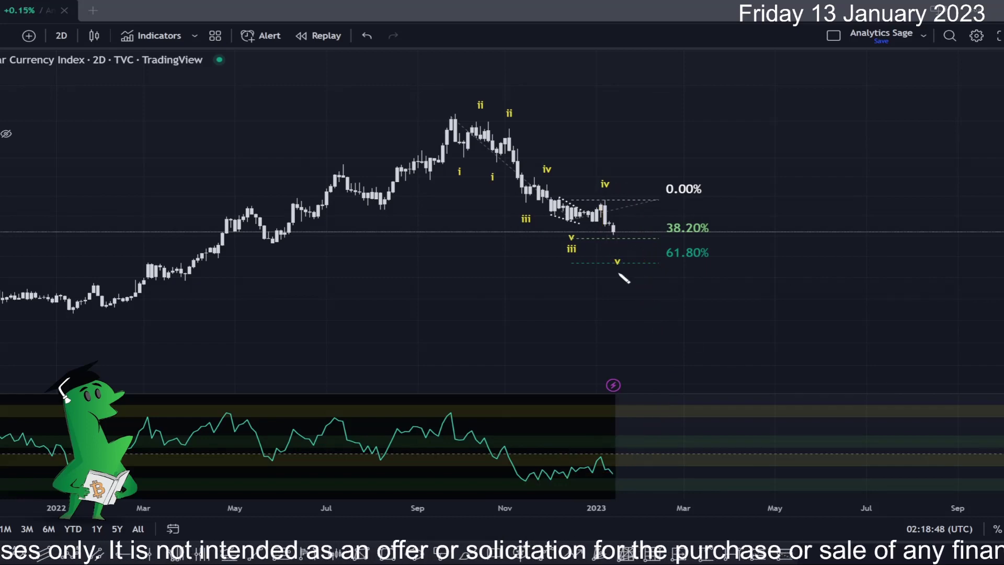